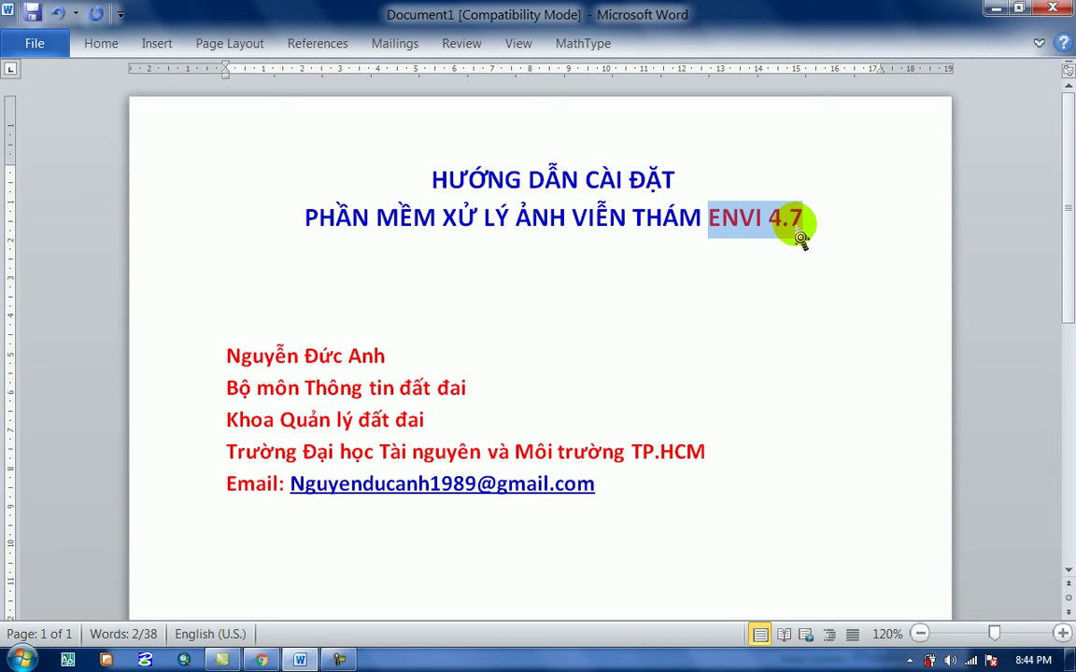
click(800, 224)
drag(800, 224, 744, 228)
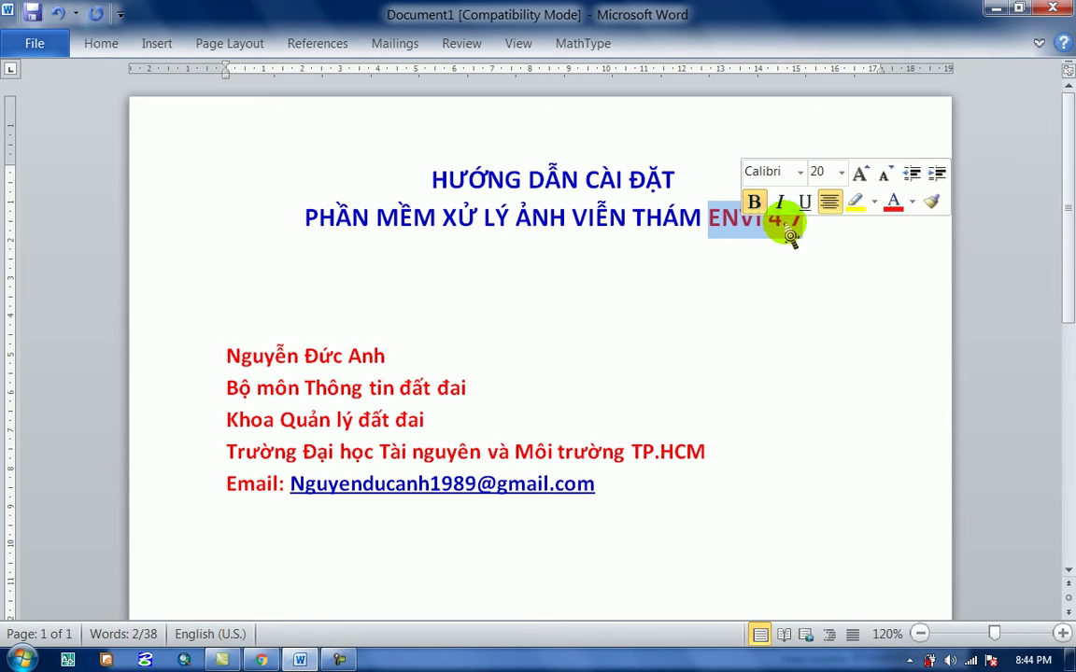
click(745, 233)
drag(804, 228, 742, 232)
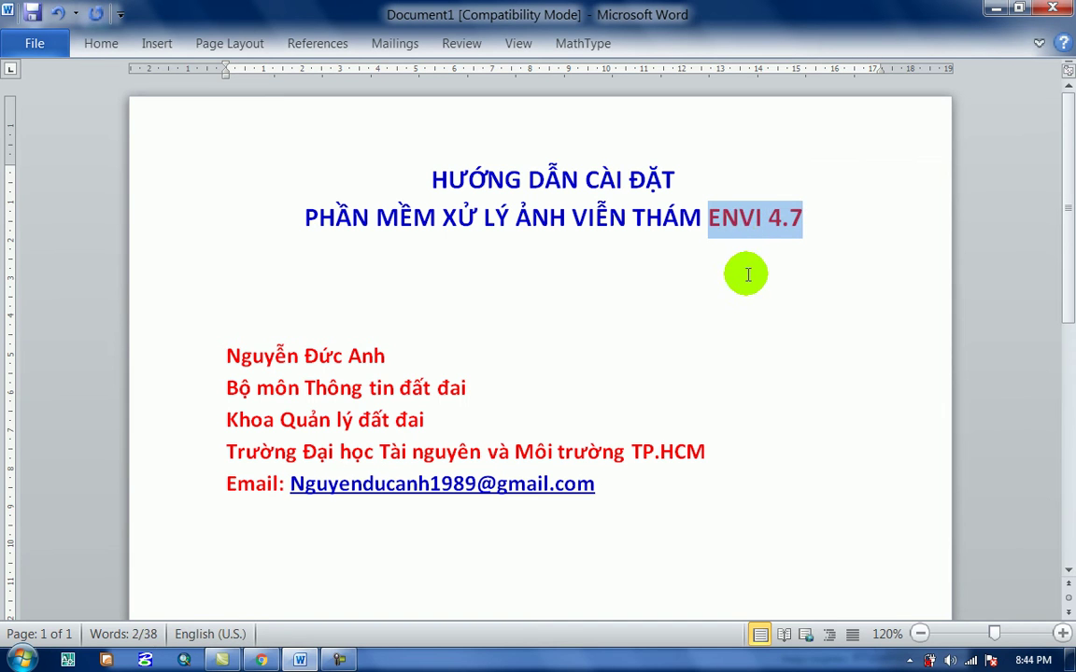
click(533, 306)
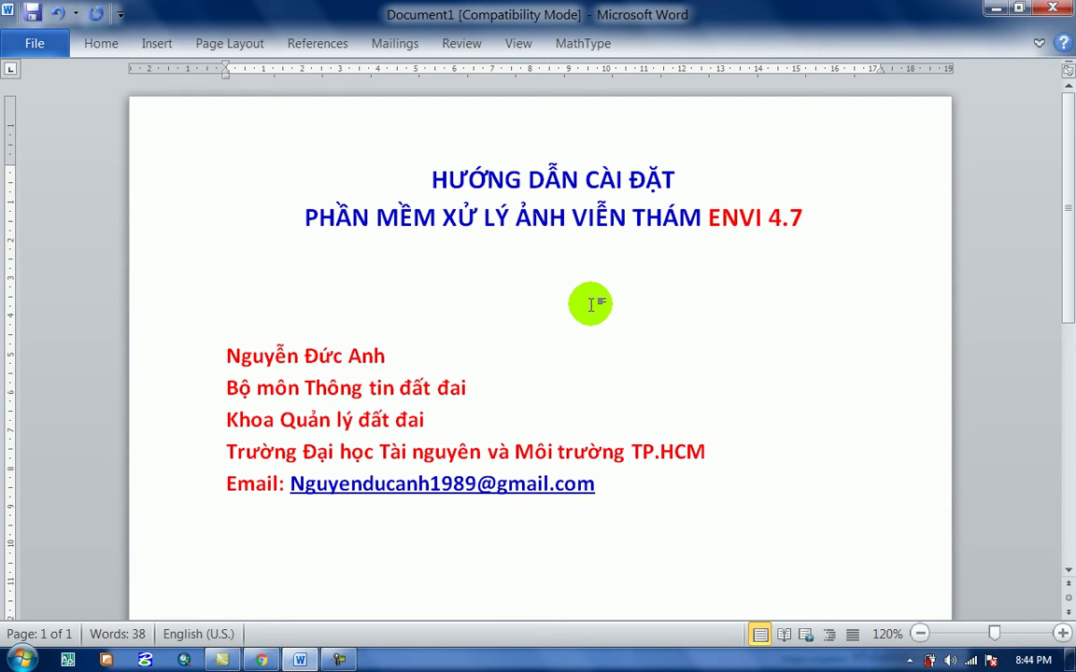
- Minimize the Word document and extract the ENVI4.7 archive into its own folder on the desktop
click(995, 7)
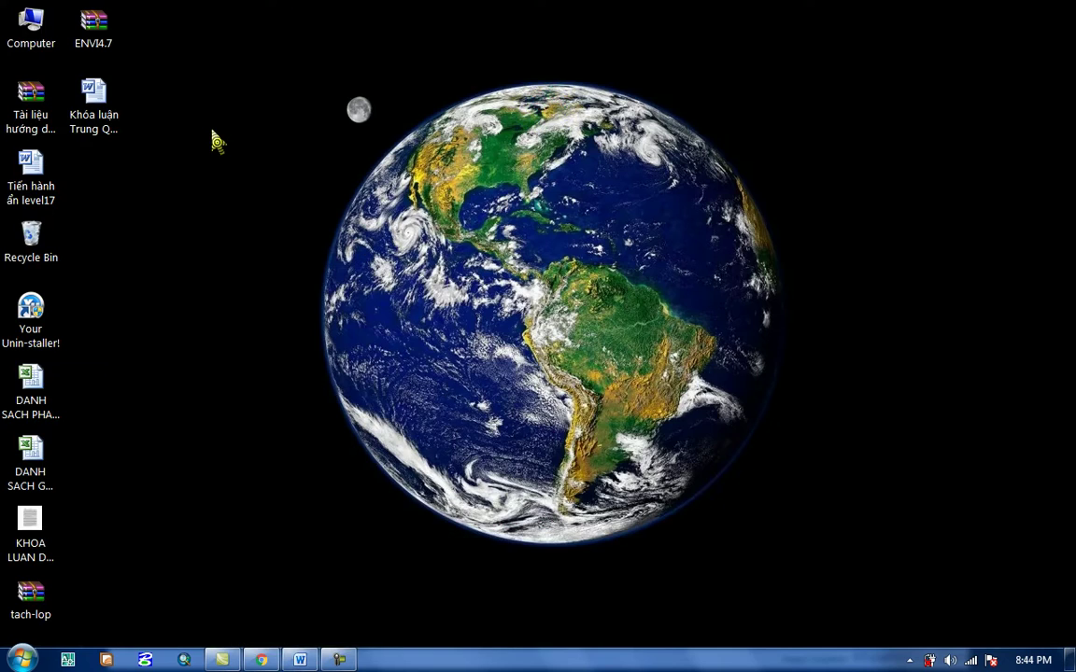
double_click(110, 26)
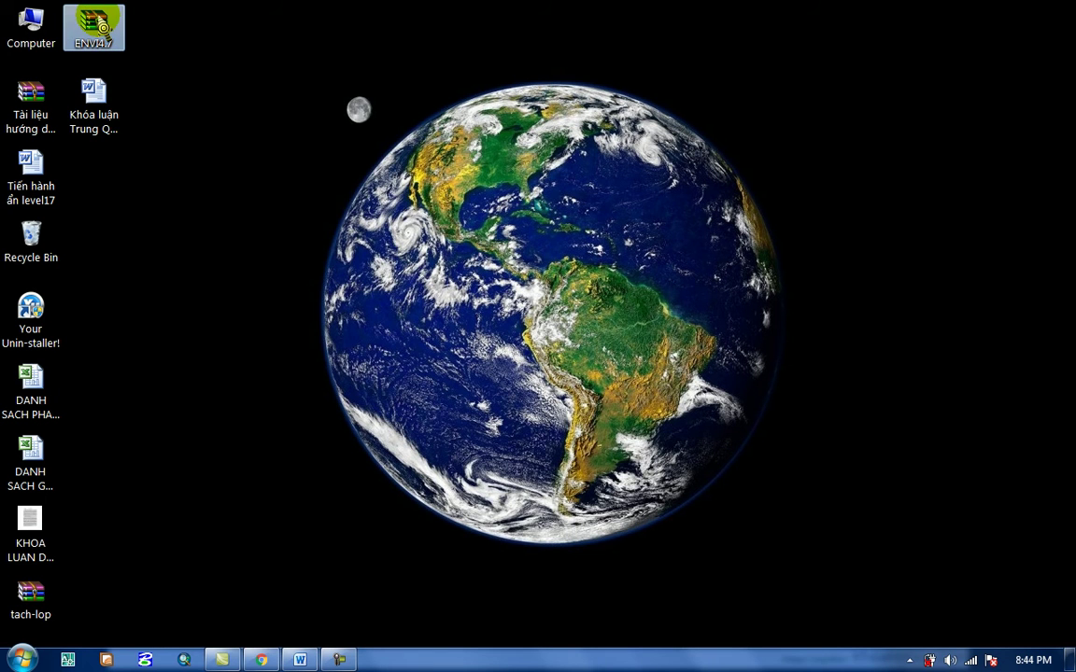
right_click(105, 28)
click(209, 62)
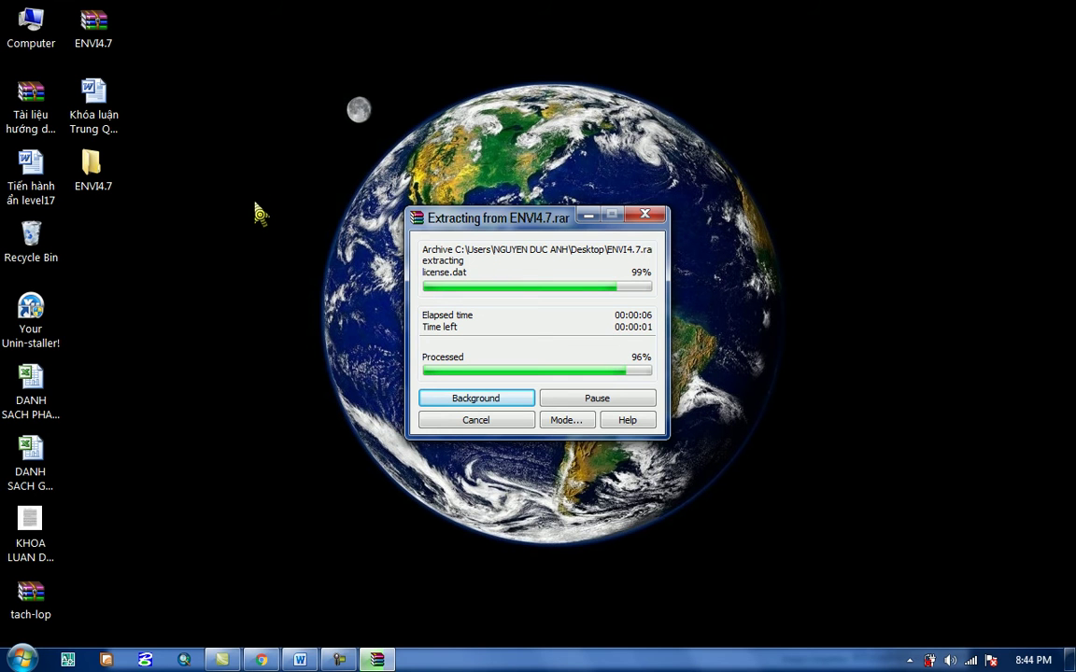
right_click(204, 211)
click(247, 260)
- Open the extracted ENVI4.7 folder and run the envi4701winx86_32 installer
double_click(90, 167)
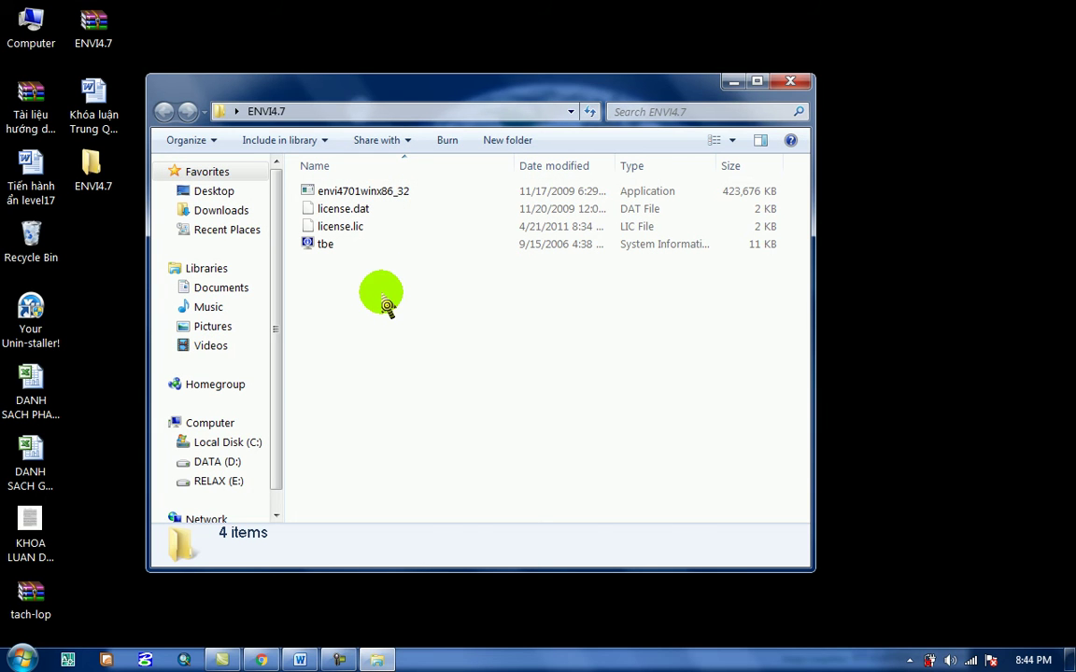
click(381, 194)
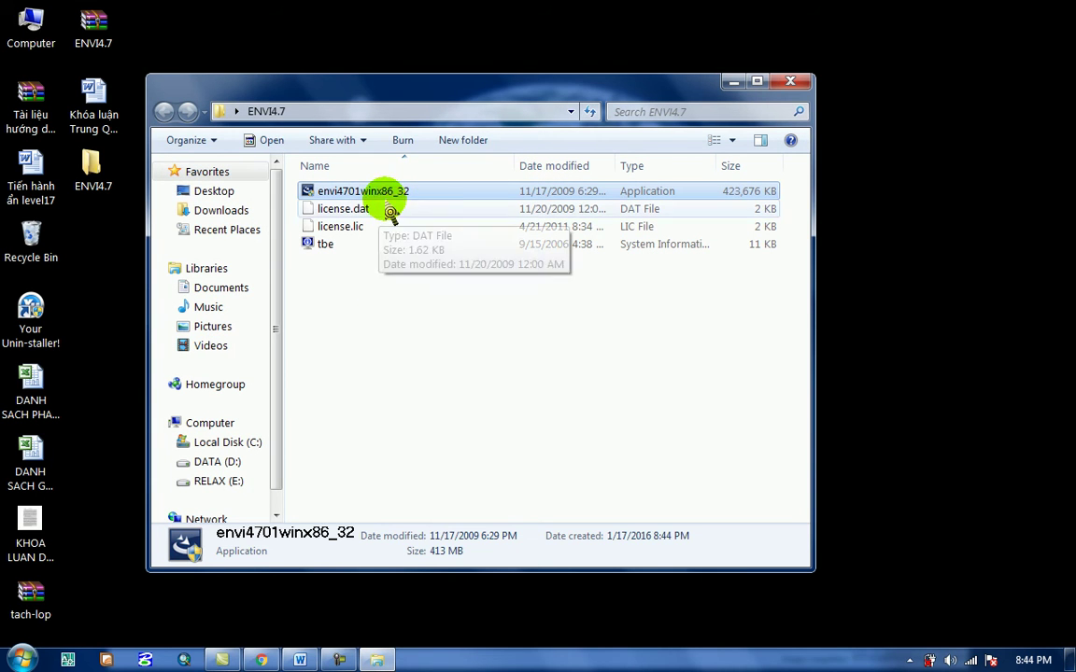
double_click(441, 200)
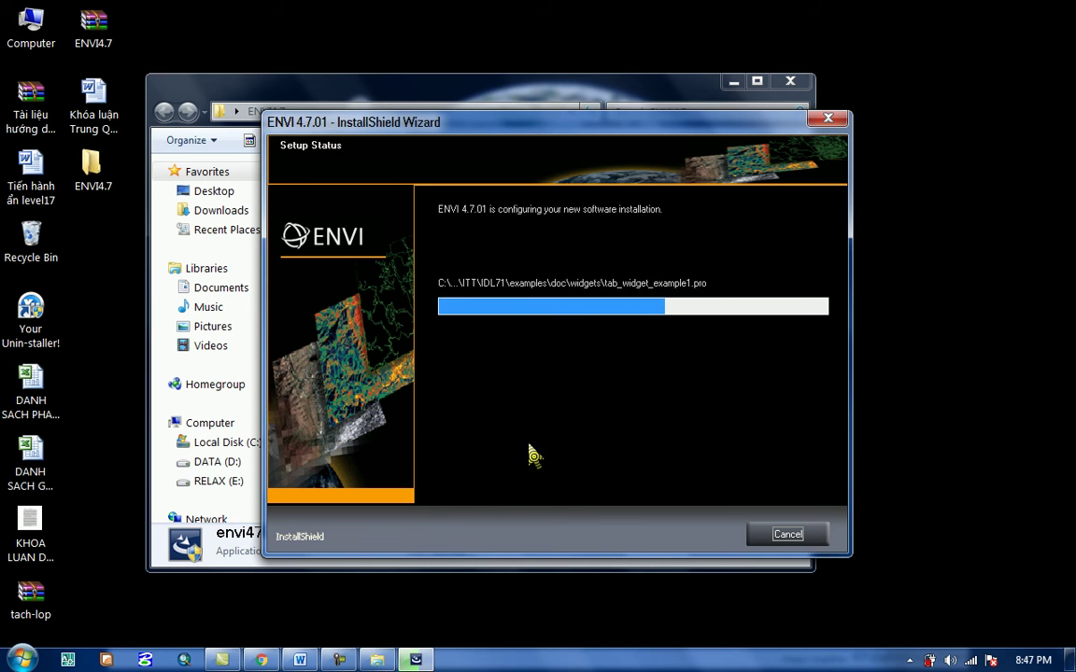
mouse_move(345, 662)
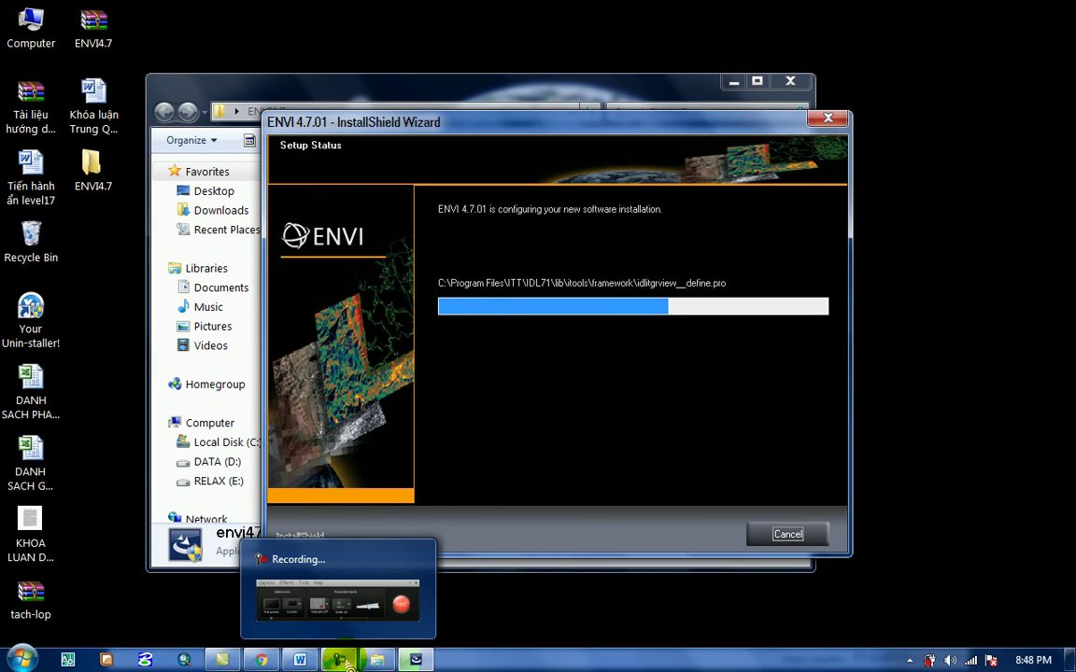
mouse_move(353, 602)
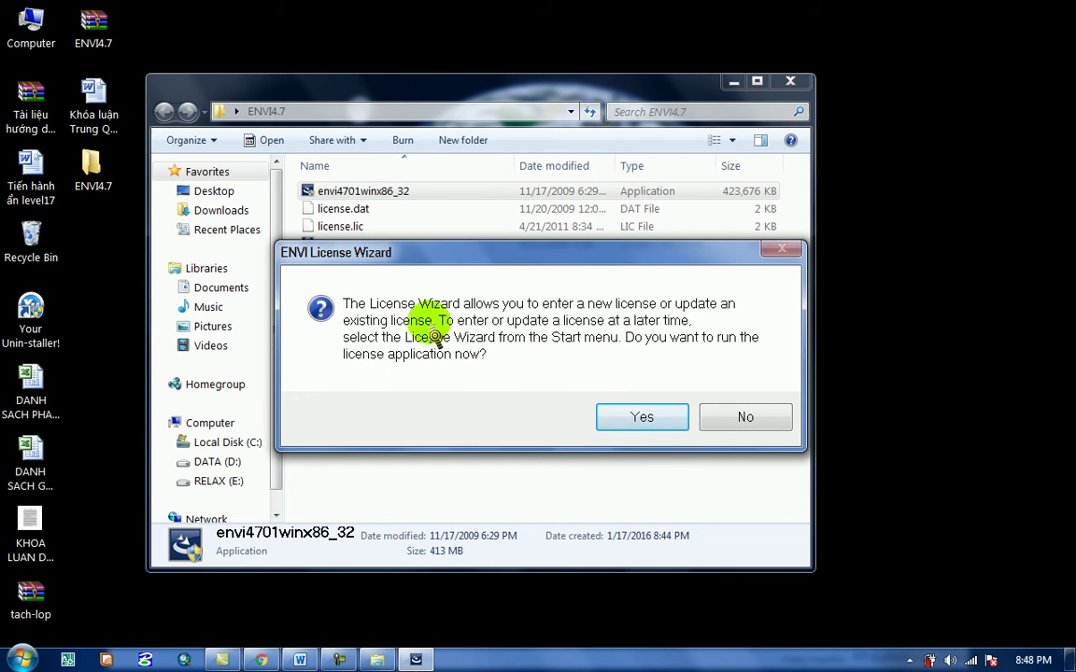
- Decline running the ENVI License Wizard and finish the setup with desktop shortcuts and release notes enabled
click(745, 419)
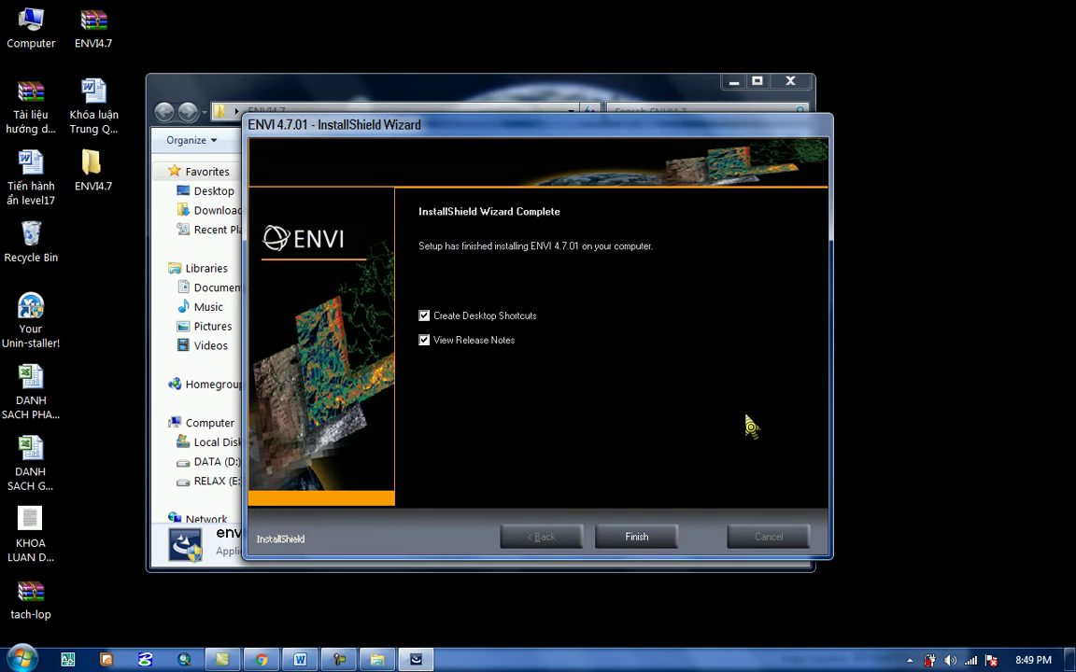
click(622, 528)
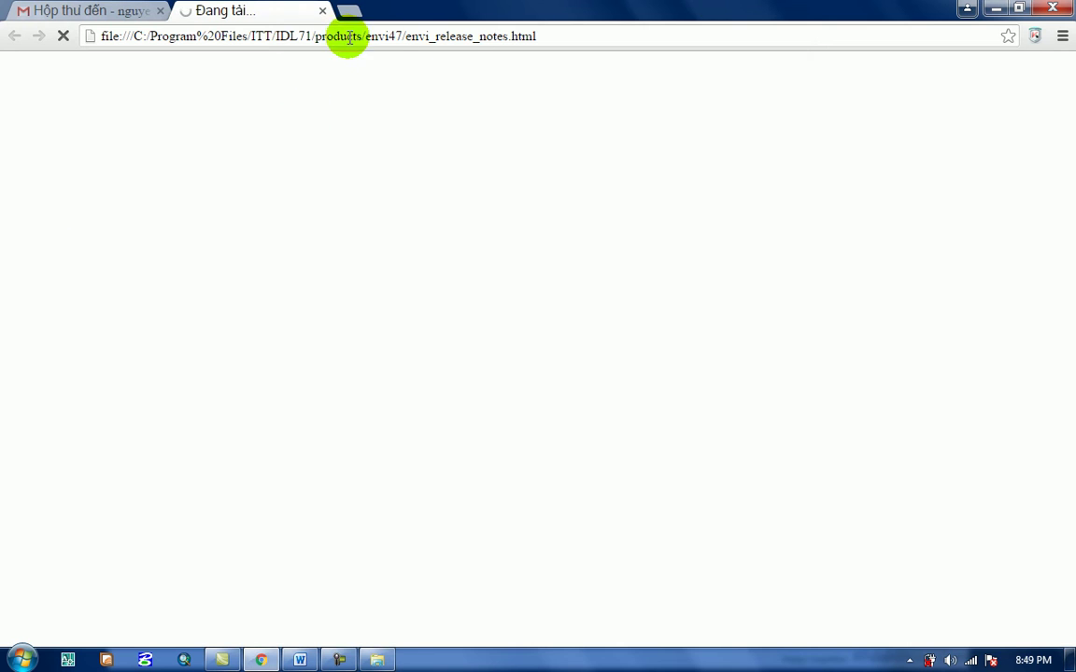
click(994, 8)
click(101, 234)
mouse_move(100, 233)
mouse_down()
mouse_move(91, 397)
mouse_move(93, 201)
mouse_move(93, 289)
mouse_move(121, 228)
mouse_up()
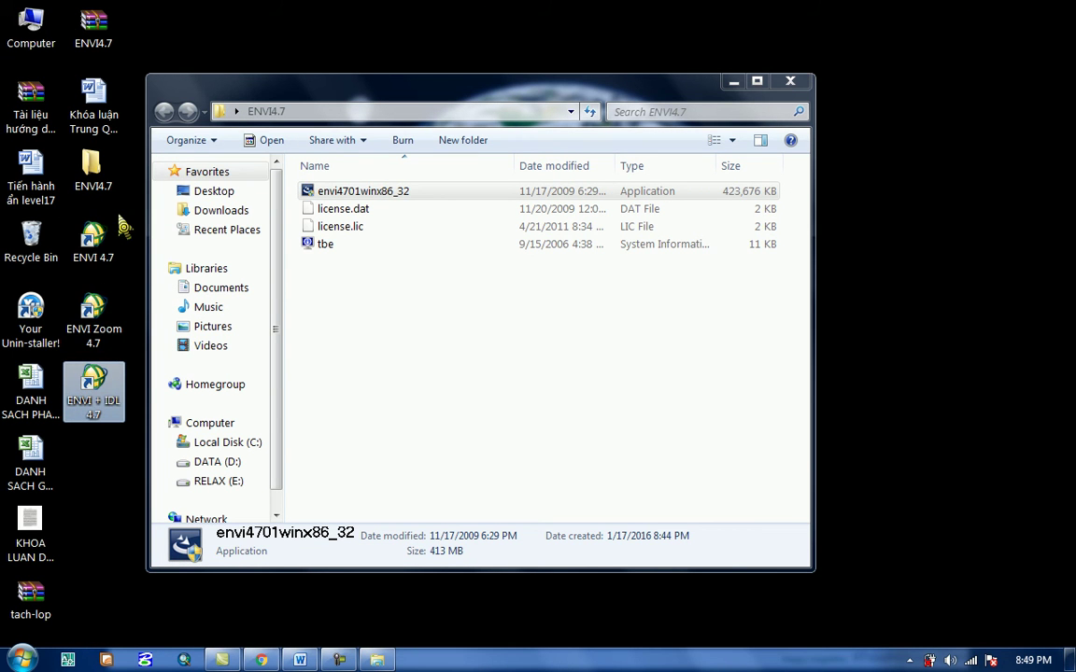
- Copy the license.dat, license.lic and tbe files from the ENVI4.7 folder
drag(413, 101, 547, 87)
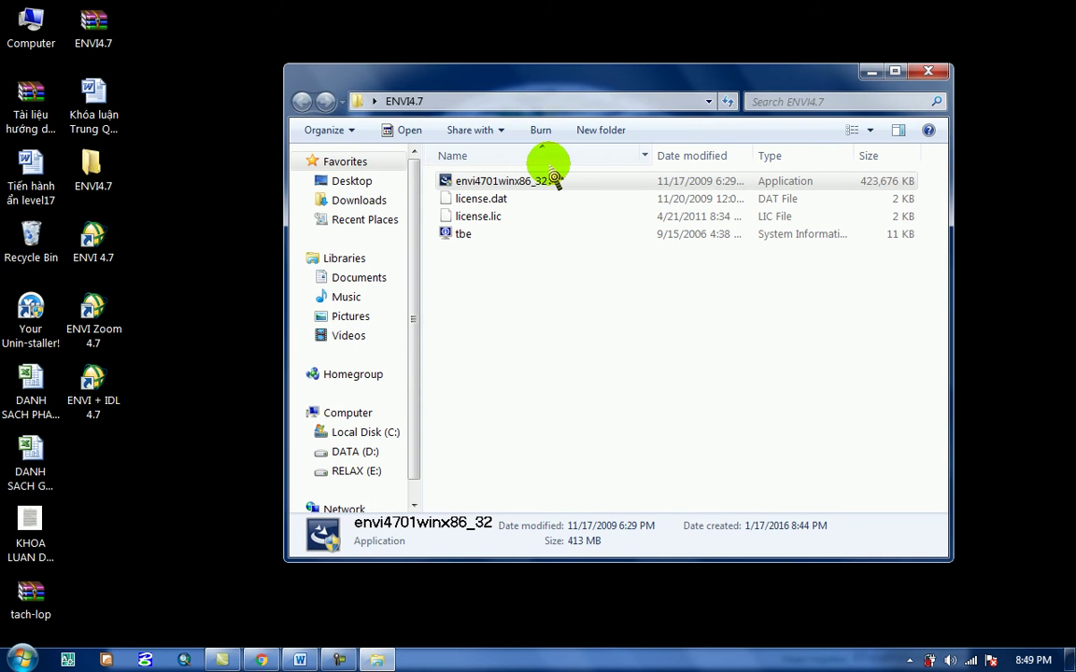
click(523, 308)
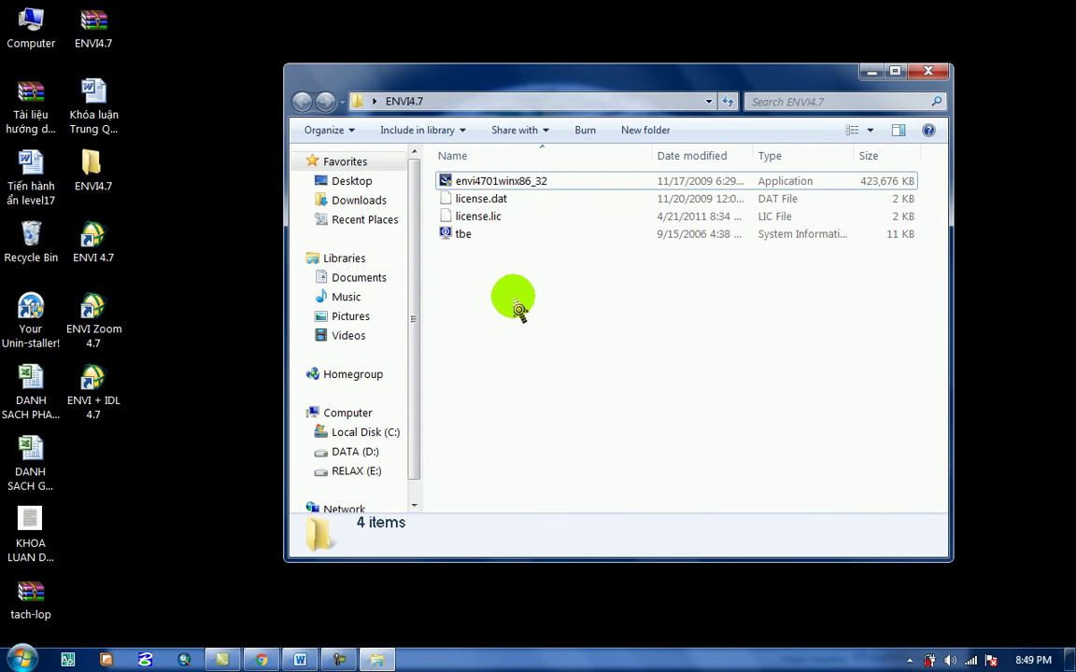
drag(460, 279, 557, 202)
right_click(541, 202)
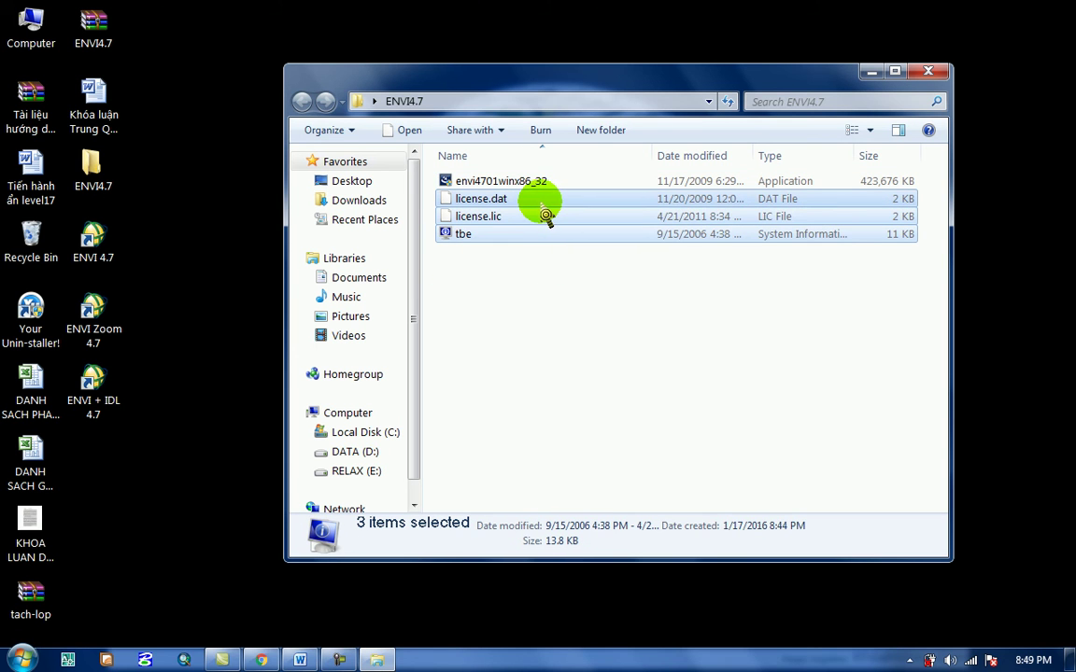
click(617, 419)
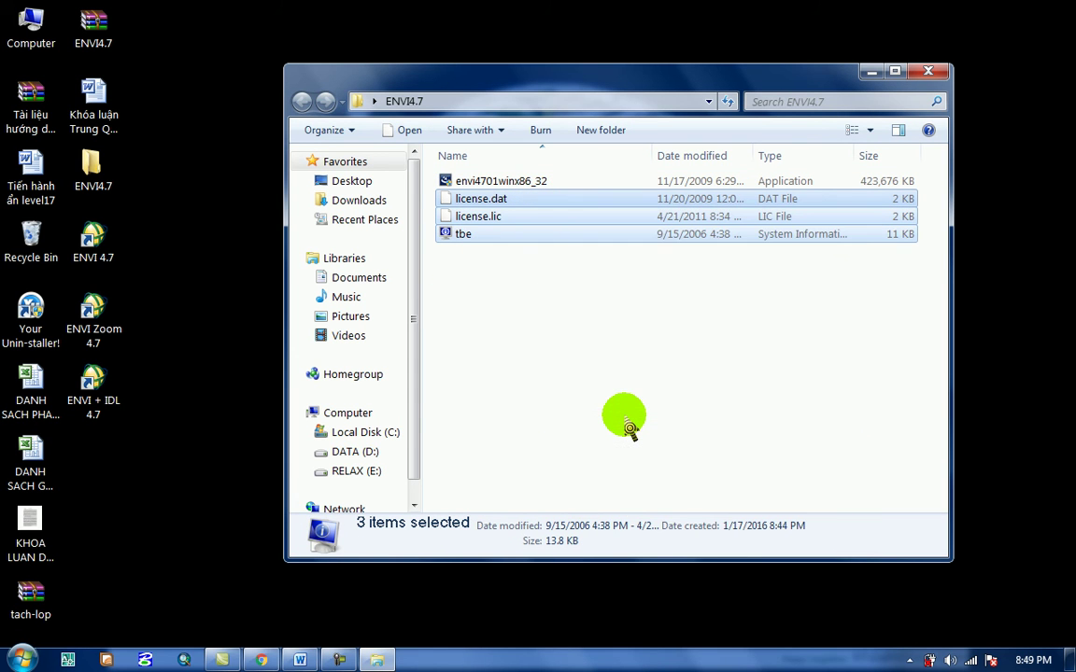
- Paste the copied files into the License folder under C:\Program Files\ITT, allowing the copy
click(371, 437)
double_click(516, 271)
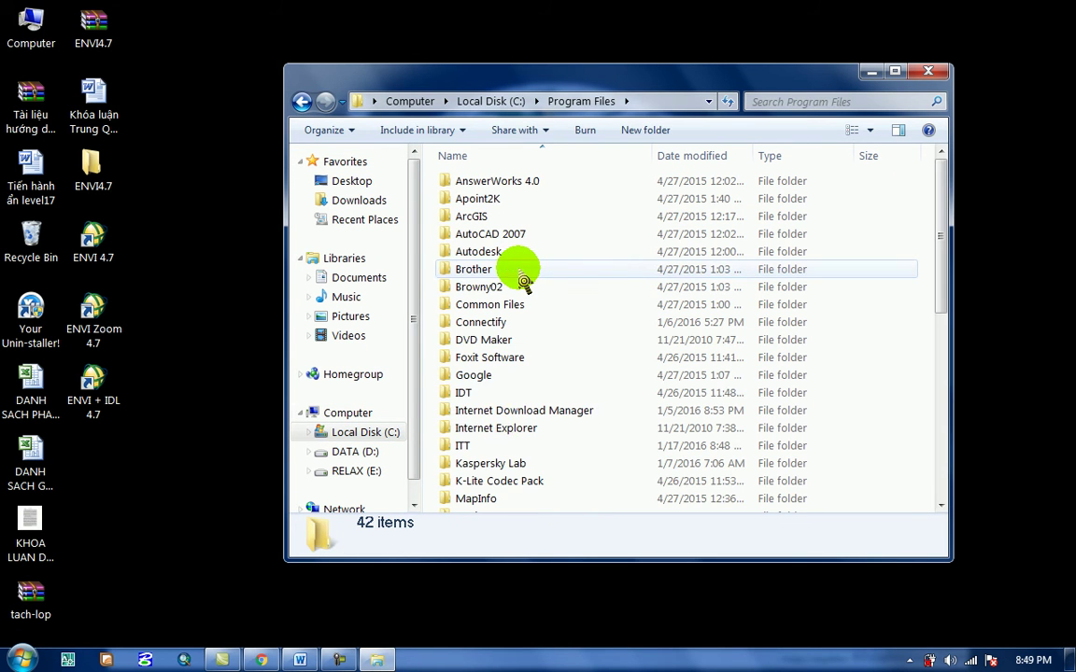
double_click(465, 447)
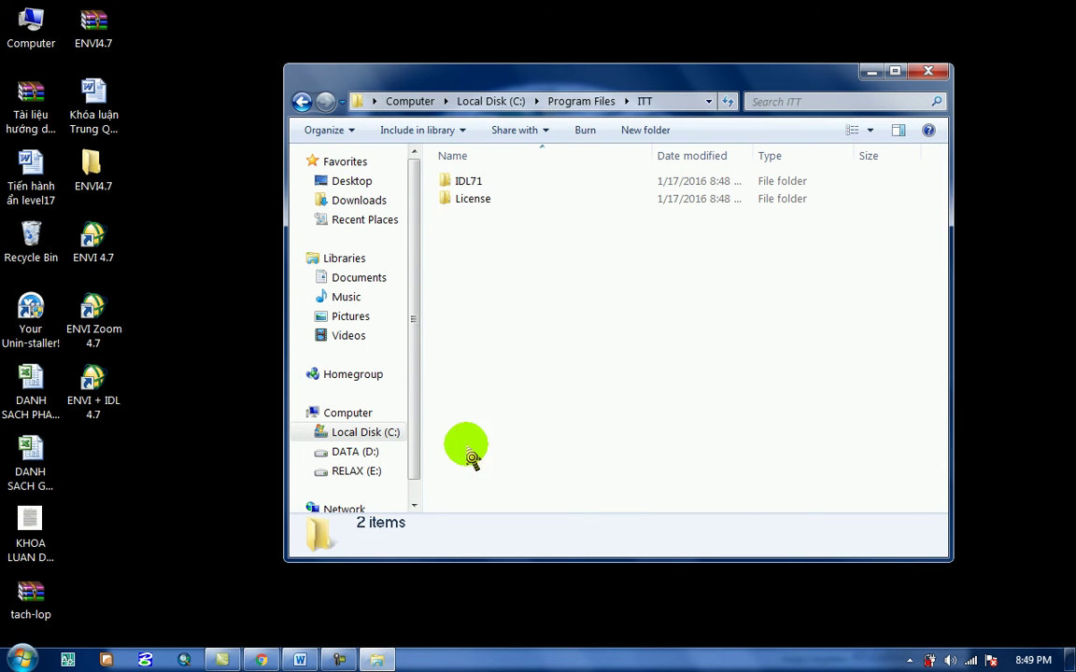
double_click(473, 200)
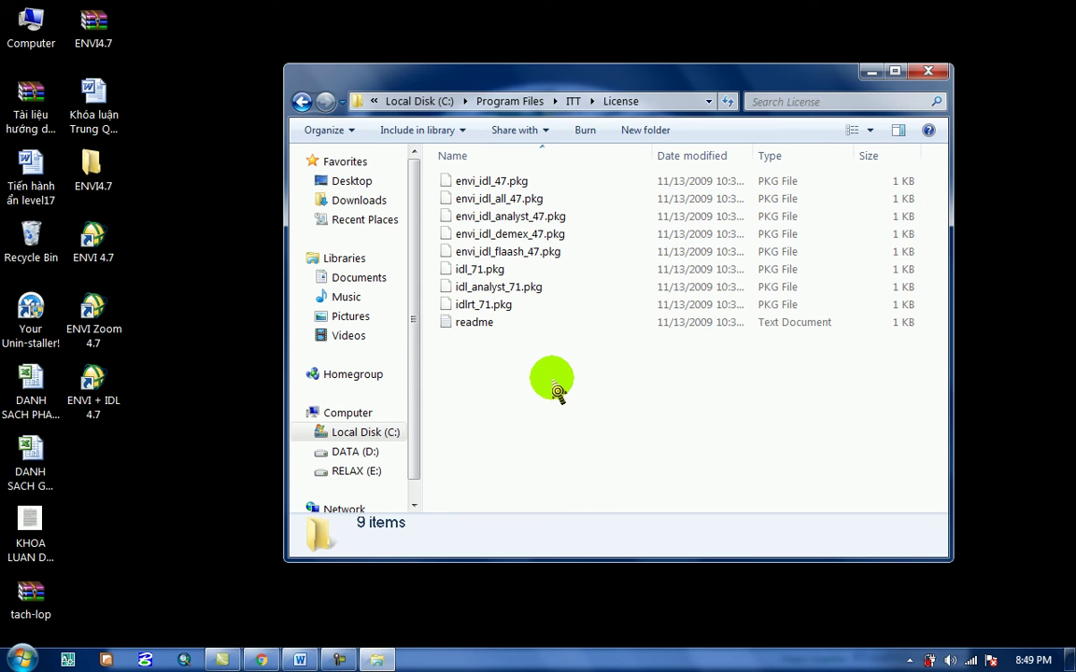
right_click(570, 444)
click(605, 492)
click(516, 386)
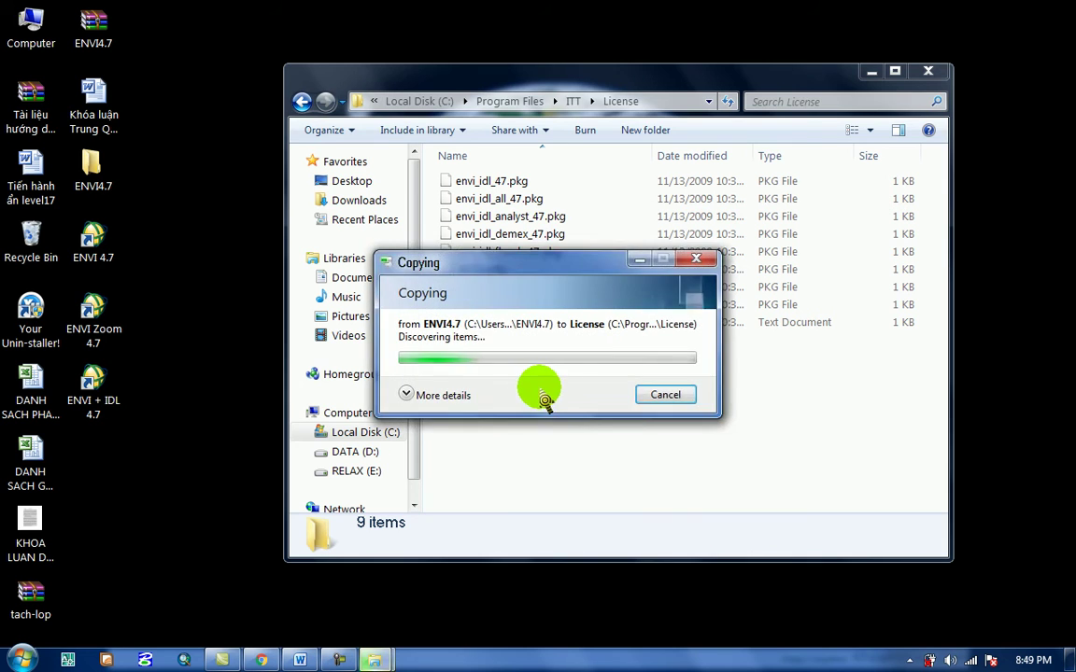
- Close the License folder window and refresh the desktop
click(929, 72)
right_click(421, 226)
click(471, 272)
right_click(644, 241)
click(683, 288)
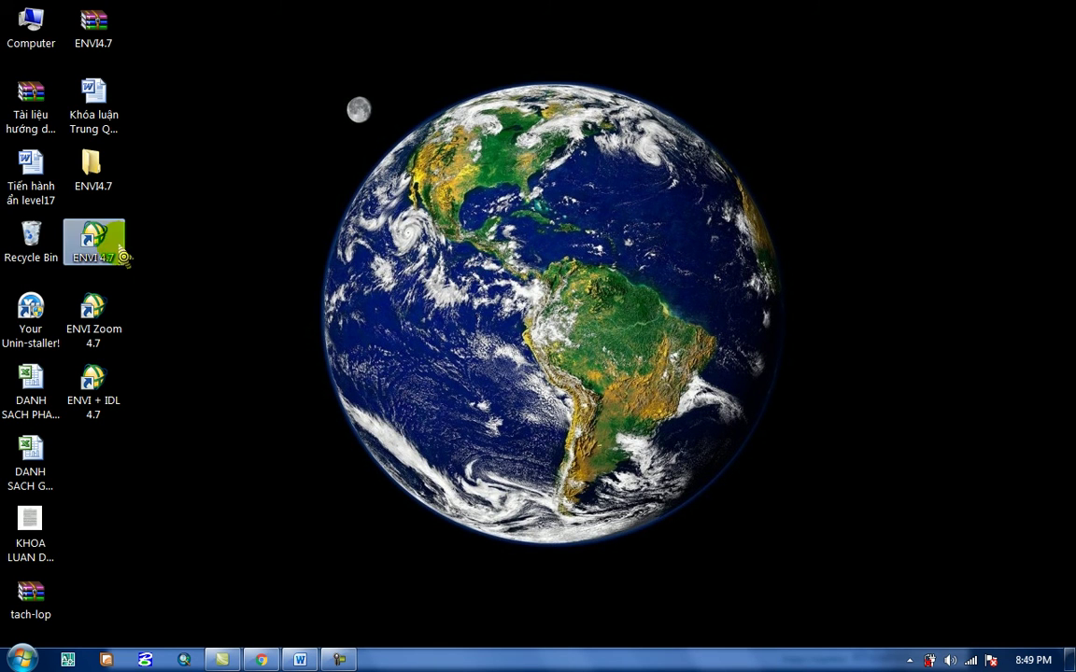
- Launch ENVI 4.7 from its desktop shortcut
drag(140, 280, 67, 429)
drag(125, 191, 45, 394)
click(181, 249)
click(120, 233)
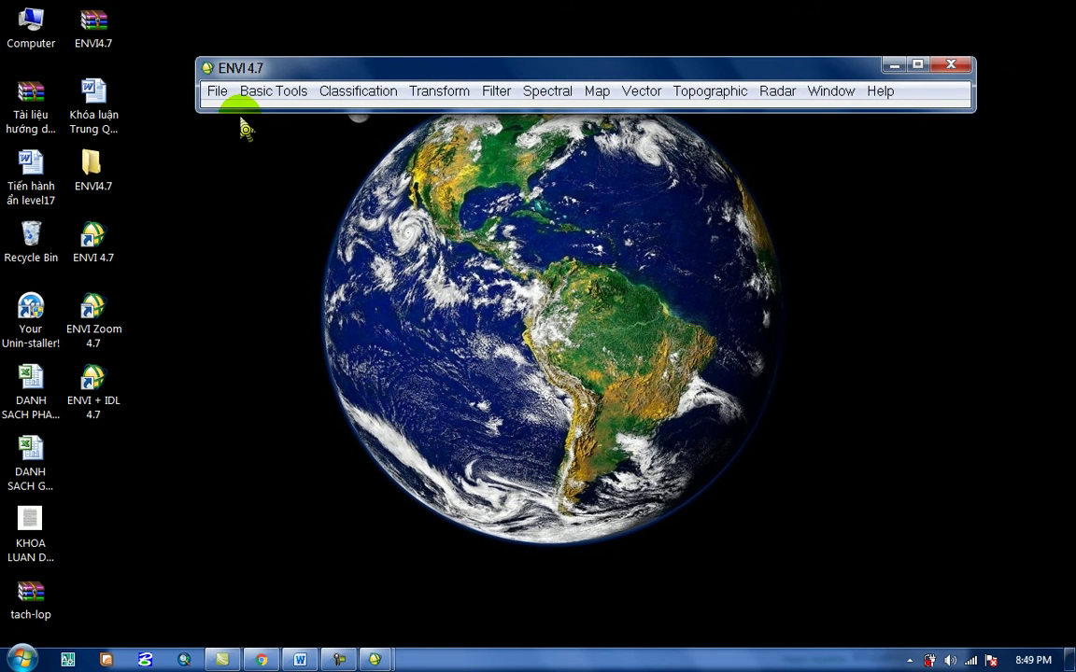
- Start opening an image file and browse to the AVT HCM T1_2015 folder inside New folder on drive E
click(216, 91)
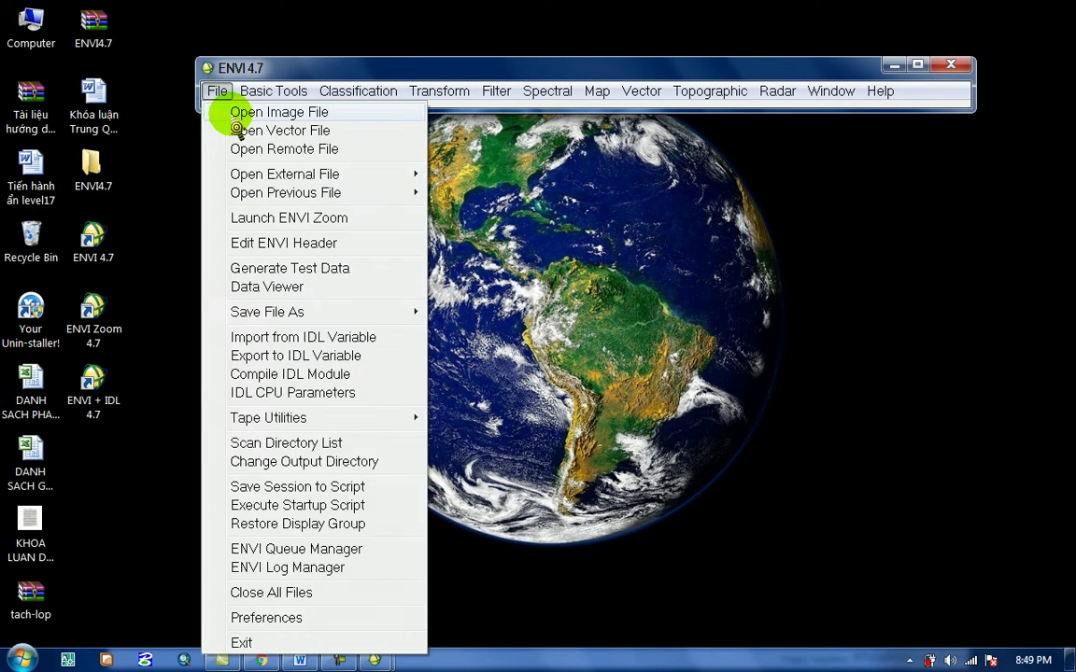
click(245, 112)
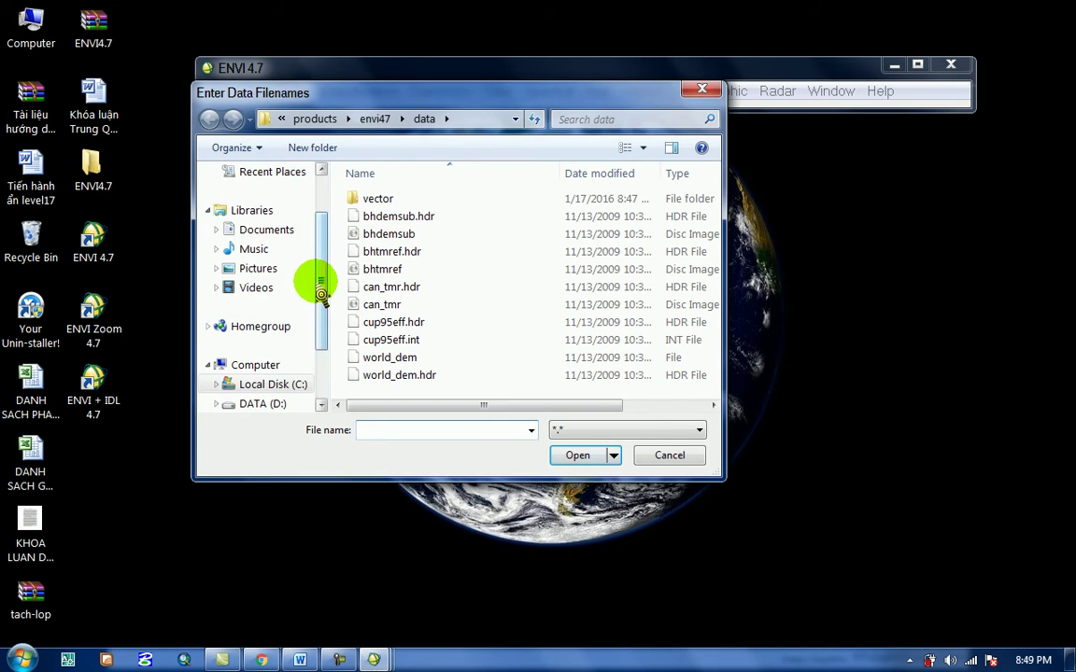
scroll(299, 278, down, 2)
click(280, 346)
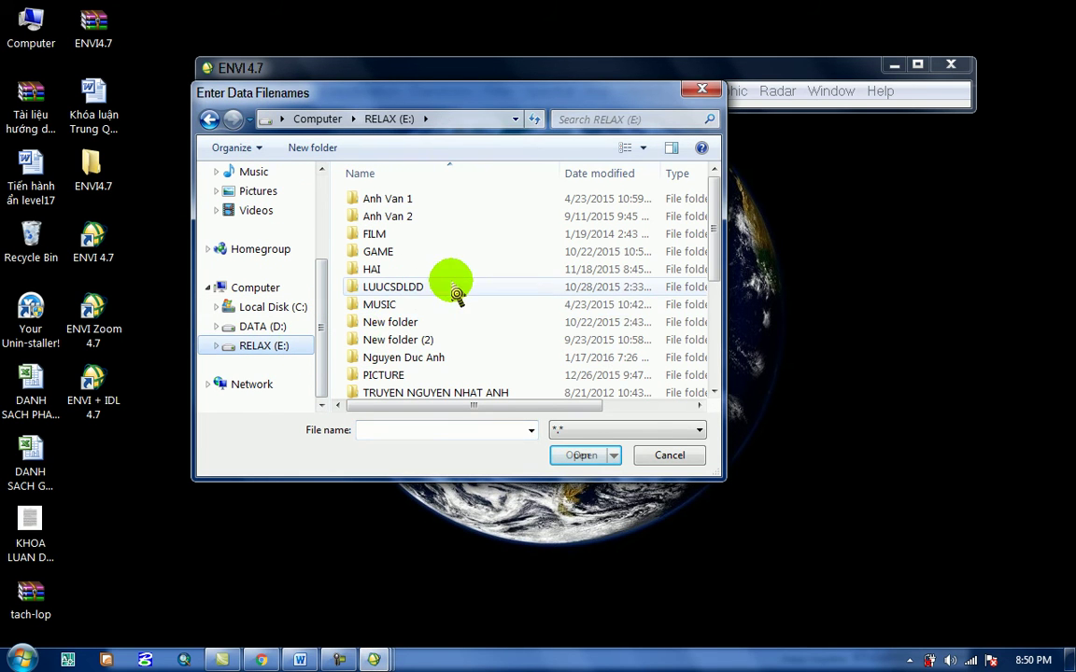
double_click(412, 330)
double_click(402, 196)
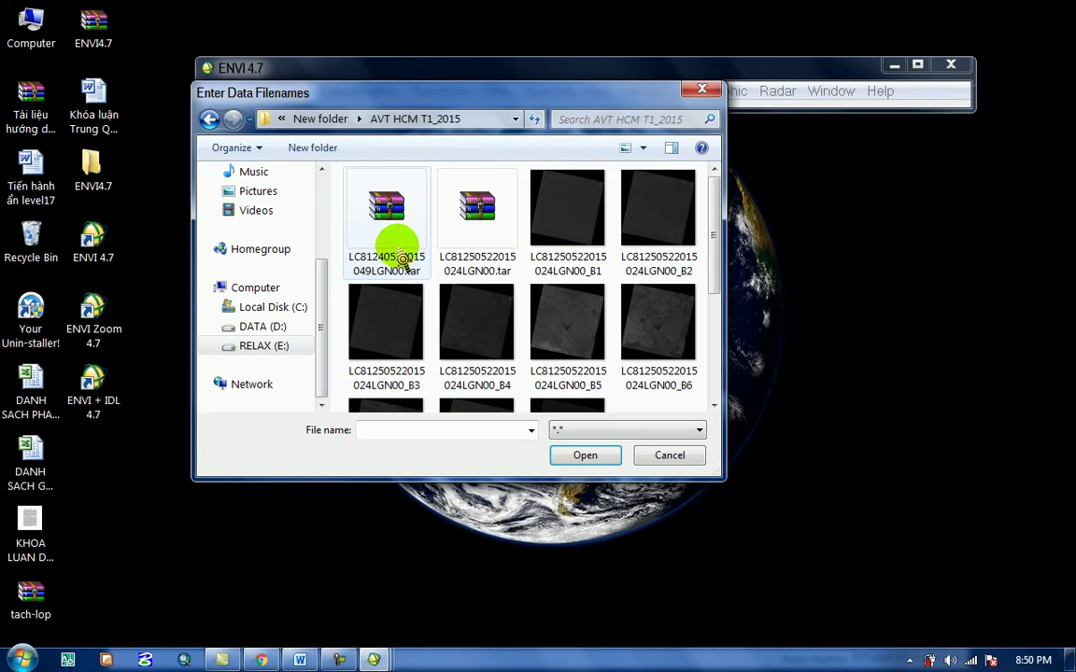
click(579, 245)
scroll(569, 324, down, 3)
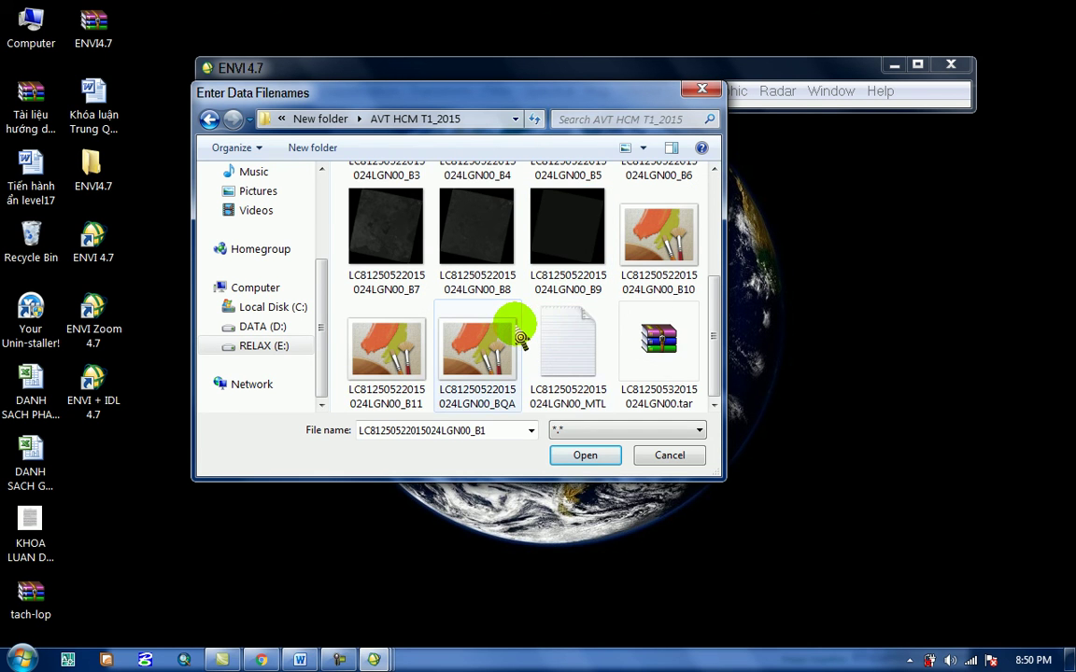
scroll(512, 326, up, 1)
scroll(516, 355, up, 2)
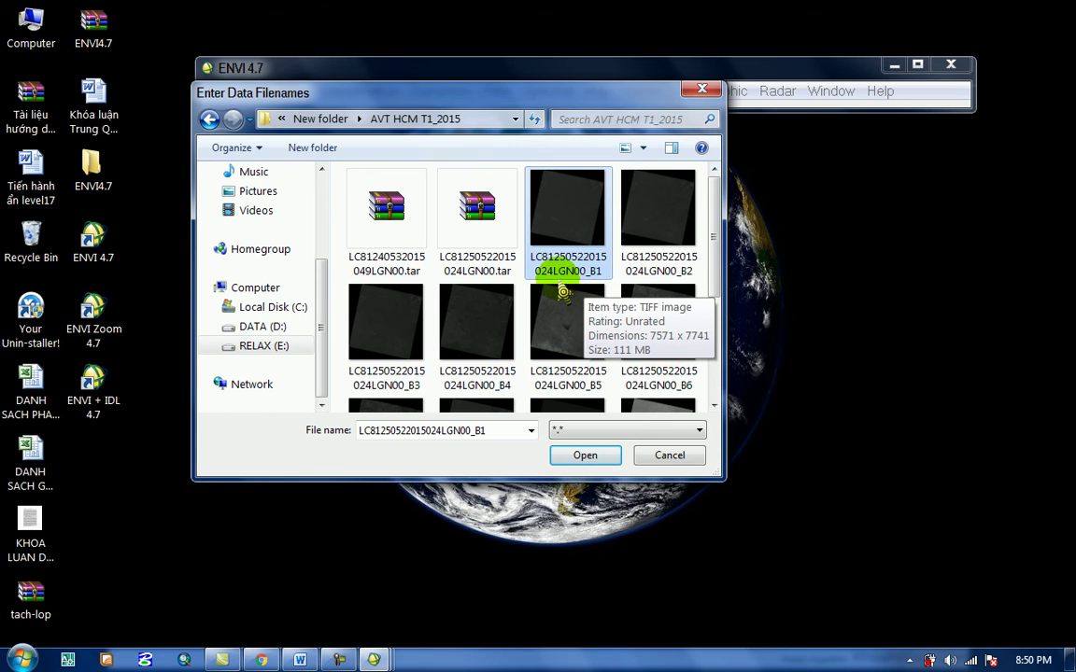
scroll(491, 332, down, 1)
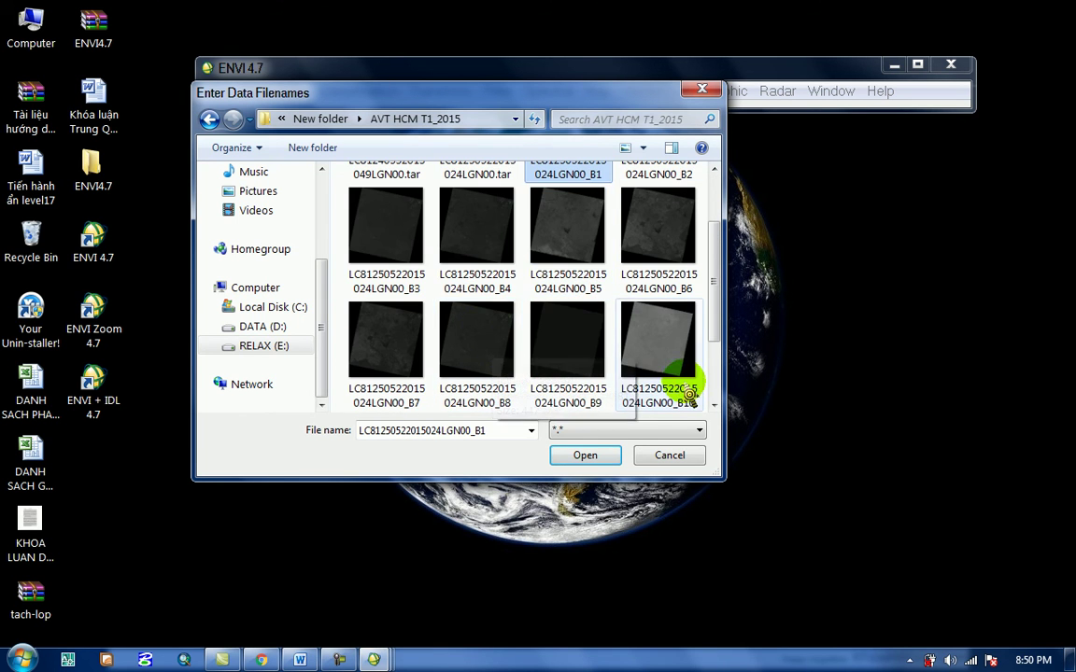
scroll(680, 397, down, 1)
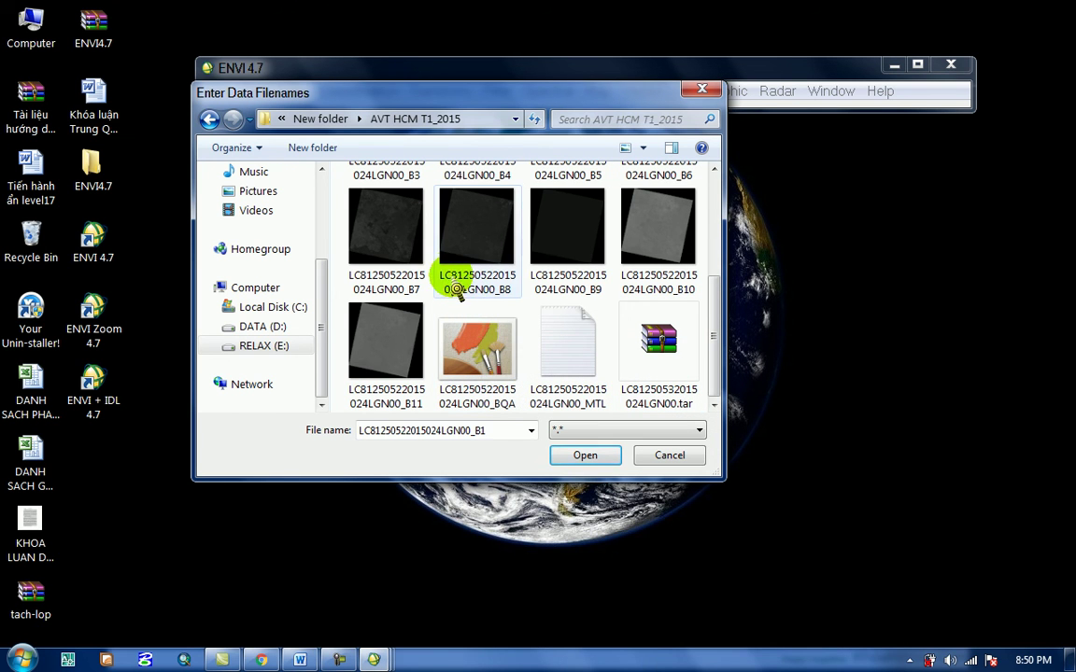
click(399, 238)
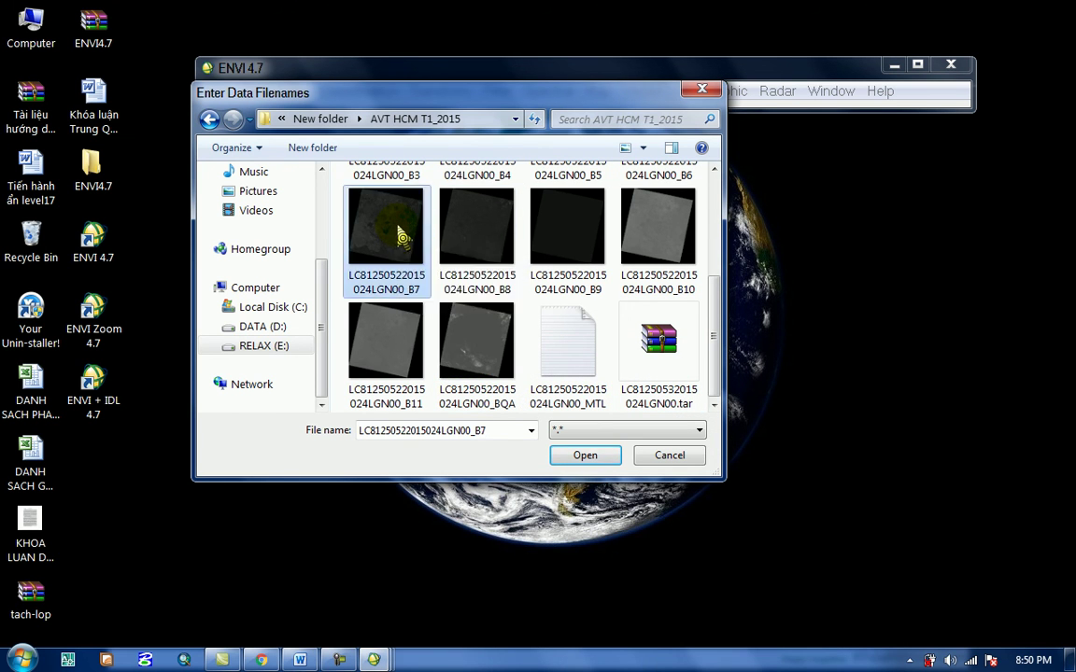
scroll(480, 383, up, 2)
shift+click(560, 222)
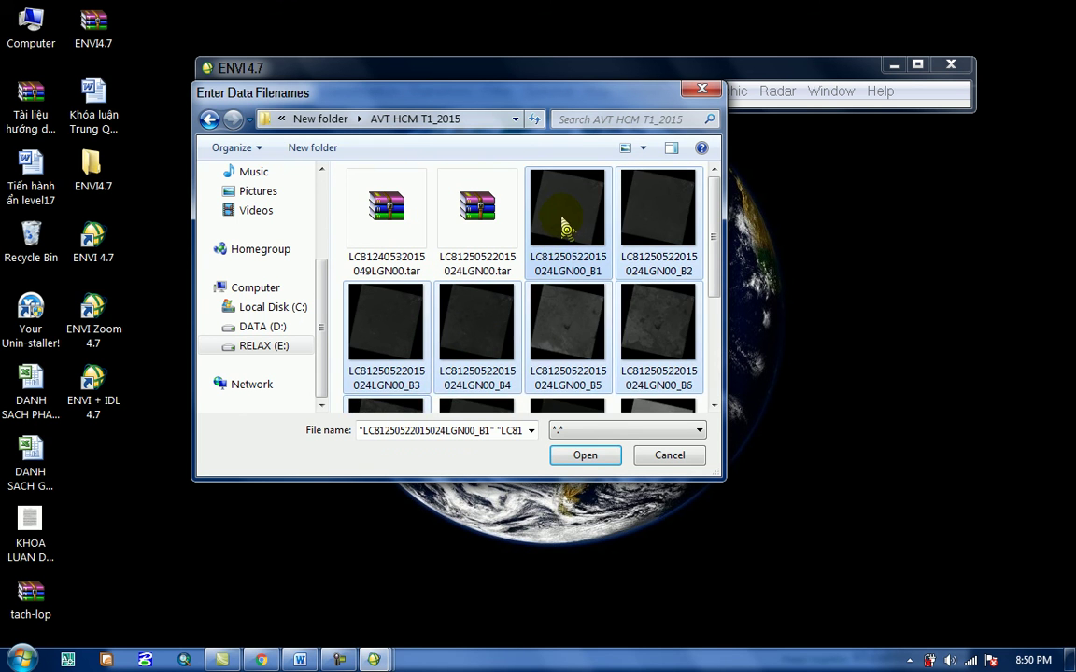
scroll(560, 280, down, 2)
click(576, 456)
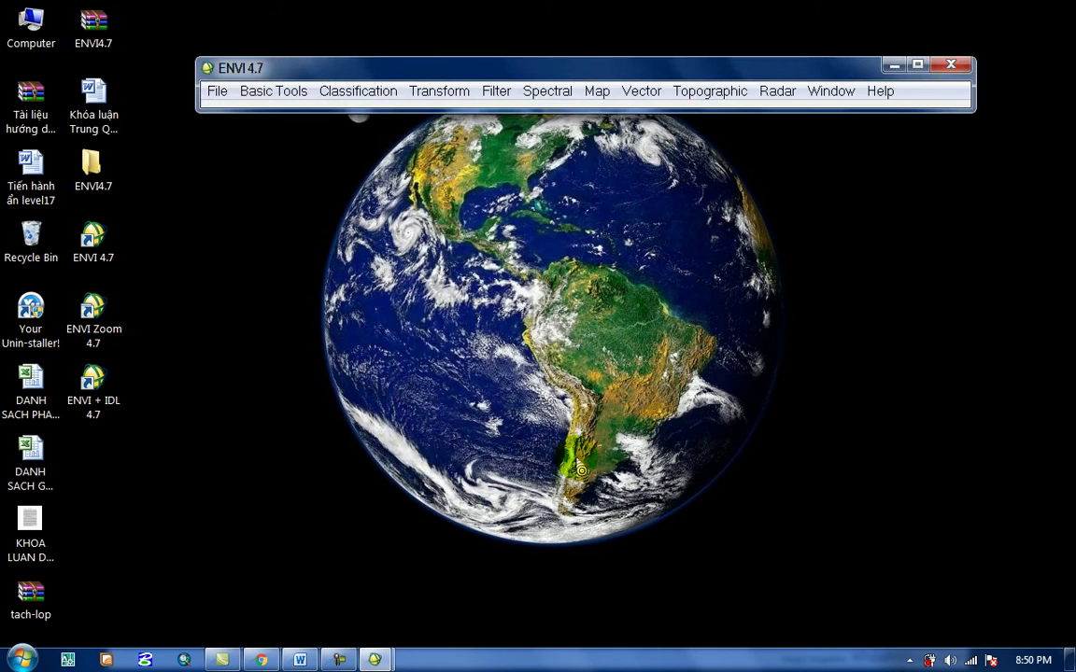
- Load an RGB color composite with band image B7 as red, B5 as green and B3 as blue into a new display
drag(484, 126, 788, 161)
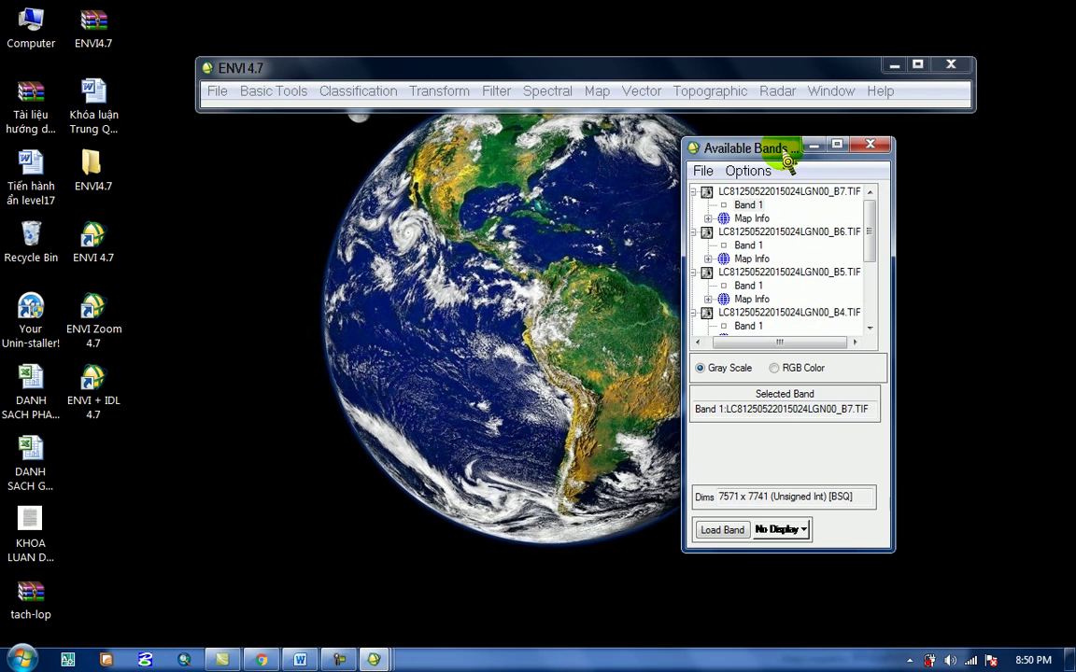
click(775, 370)
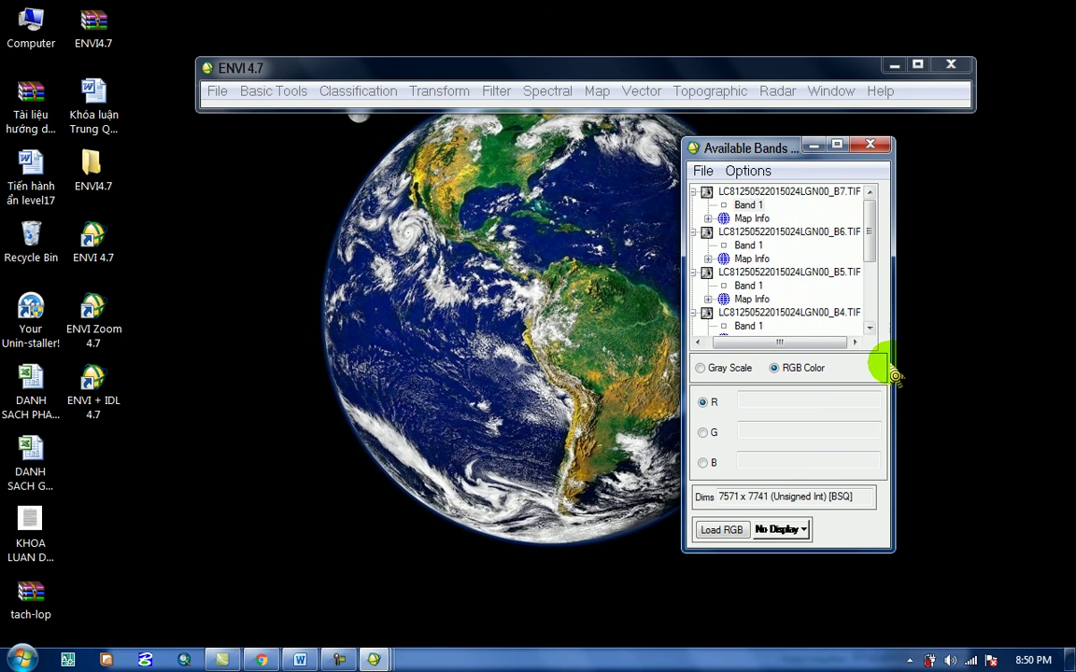
drag(894, 355, 927, 355)
click(756, 205)
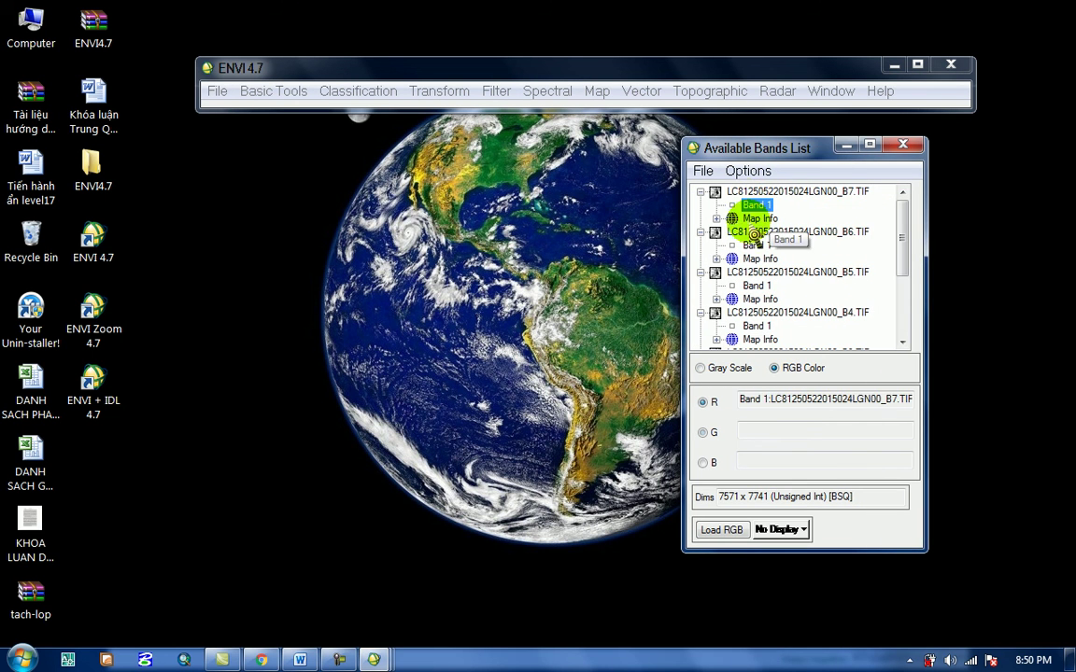
click(756, 284)
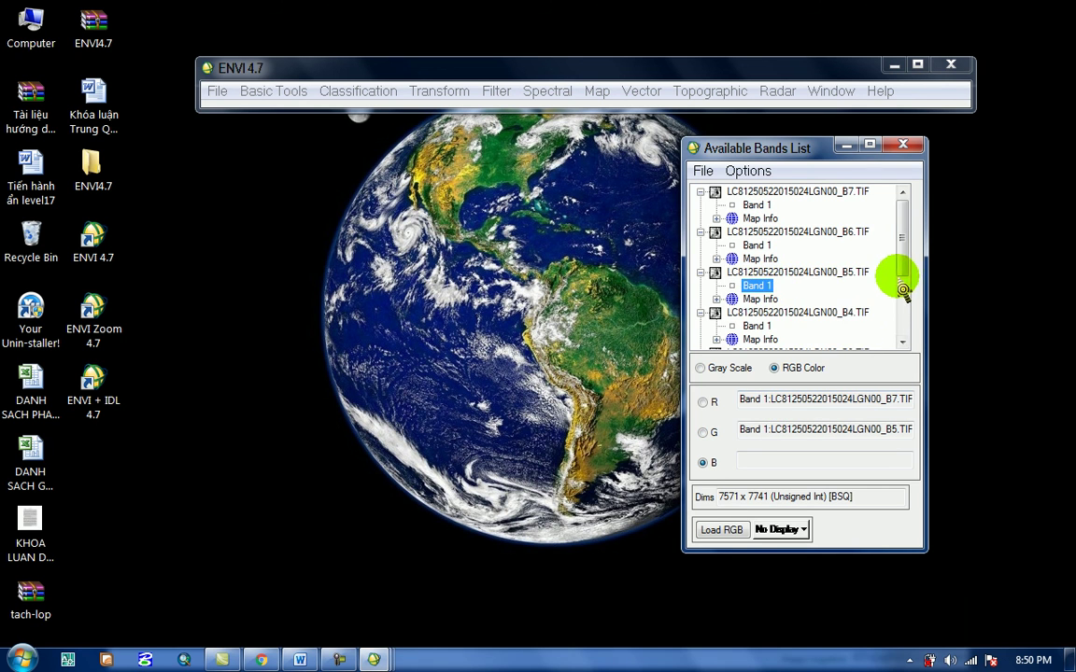
drag(894, 280, 906, 294)
click(756, 313)
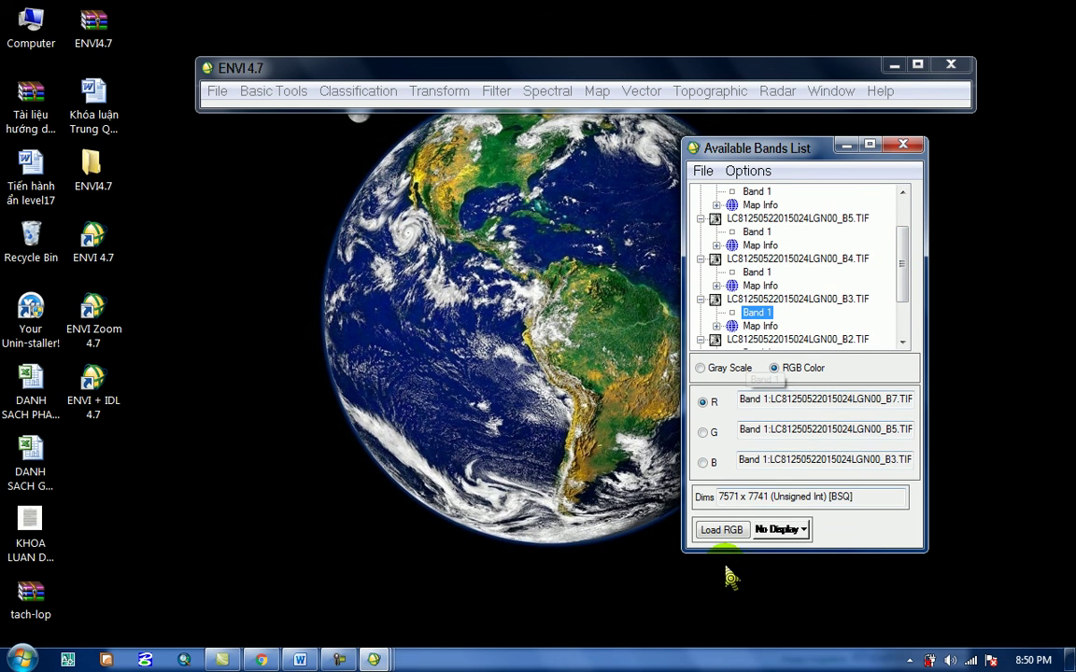
click(698, 533)
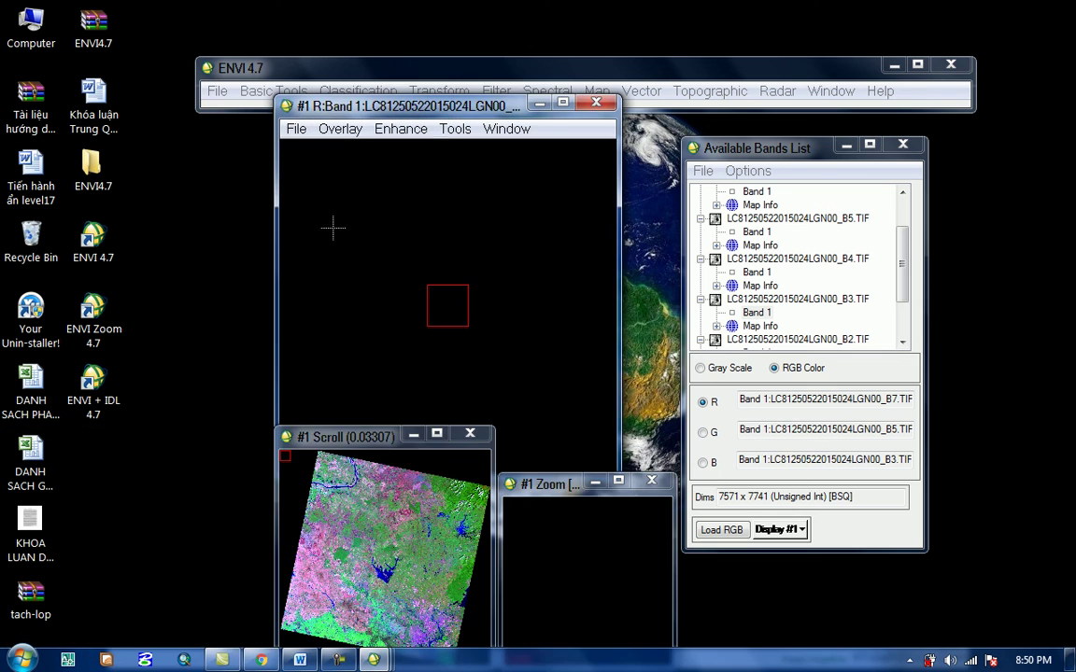
- Examine different areas of the composite around the central lake and the surrounding land using the Scroll window
click(384, 504)
click(411, 583)
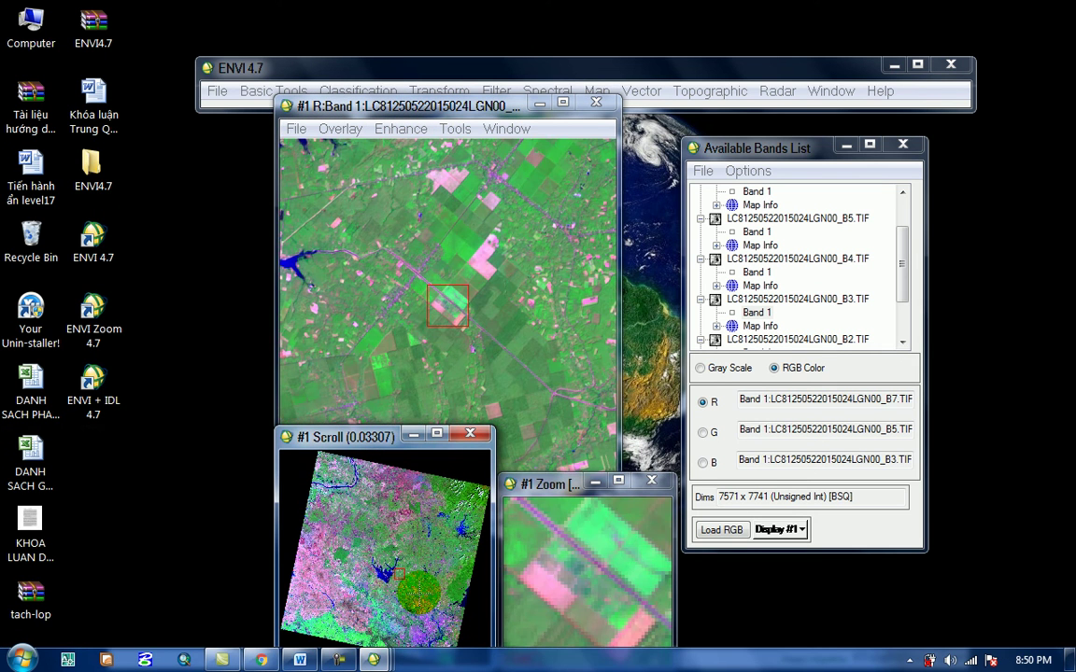
click(346, 509)
click(408, 571)
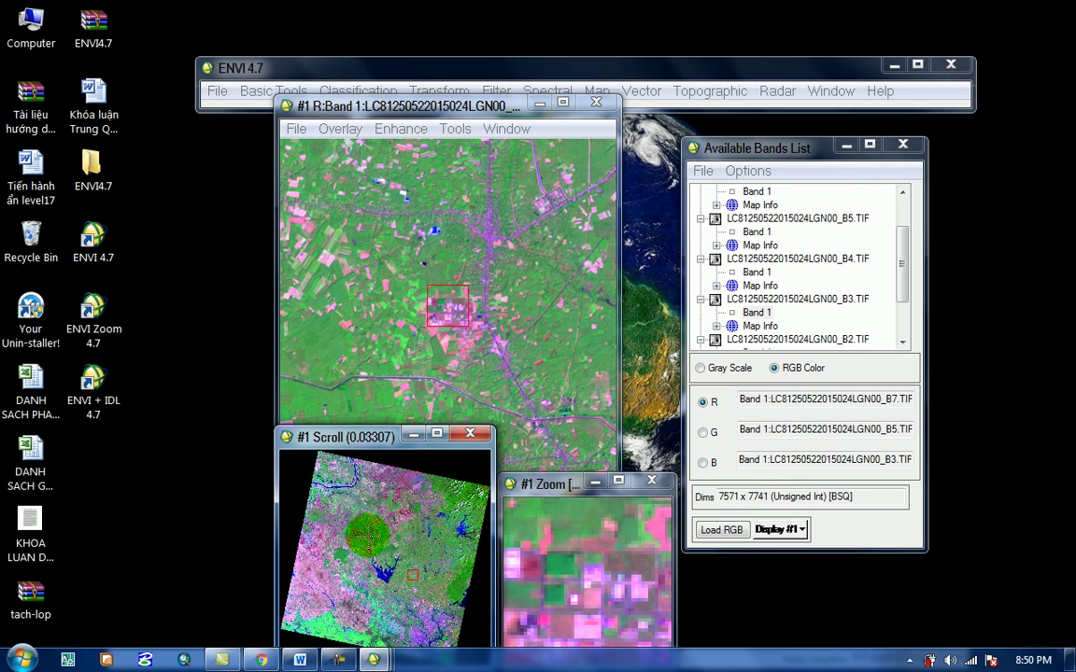
click(381, 571)
click(378, 565)
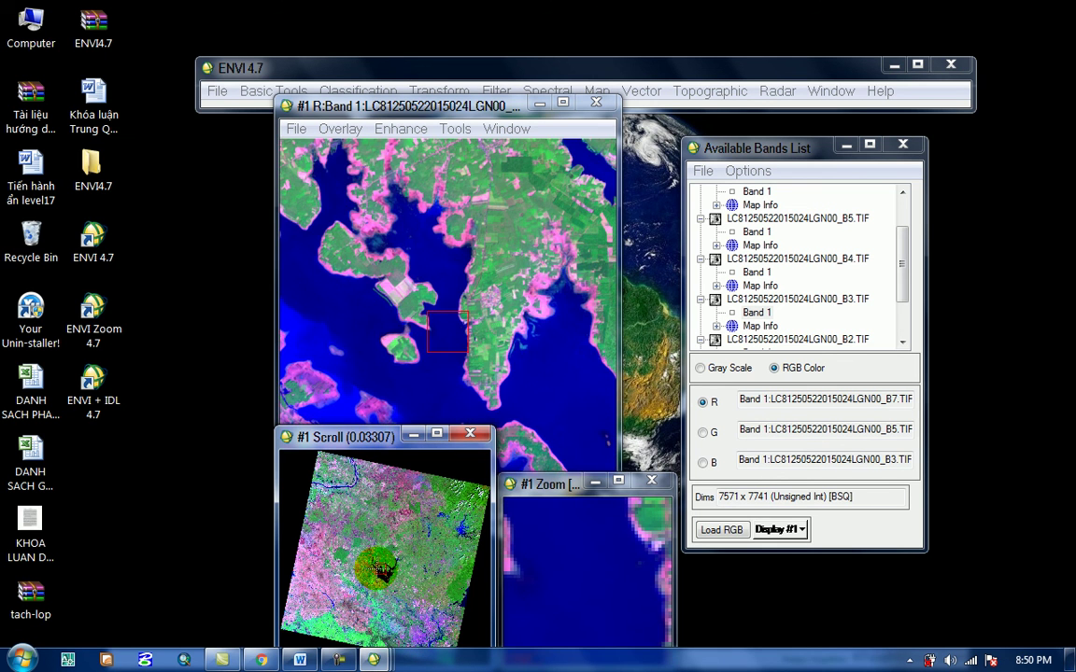
click(373, 555)
click(401, 556)
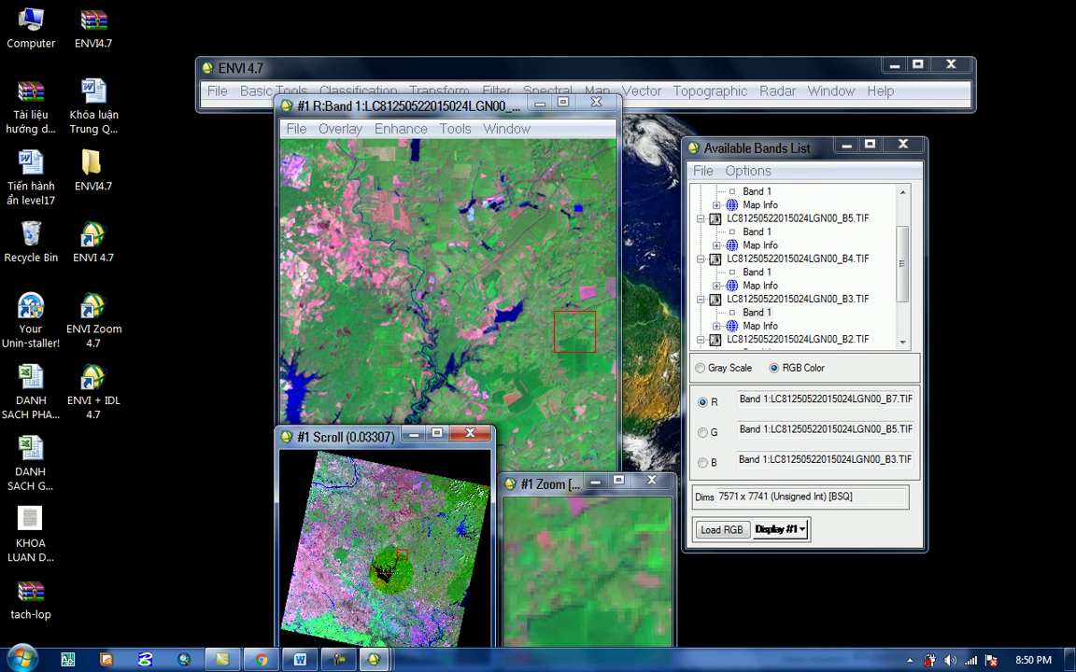
click(383, 579)
- Exit ENVI and confirm terminating the session
click(222, 97)
click(266, 638)
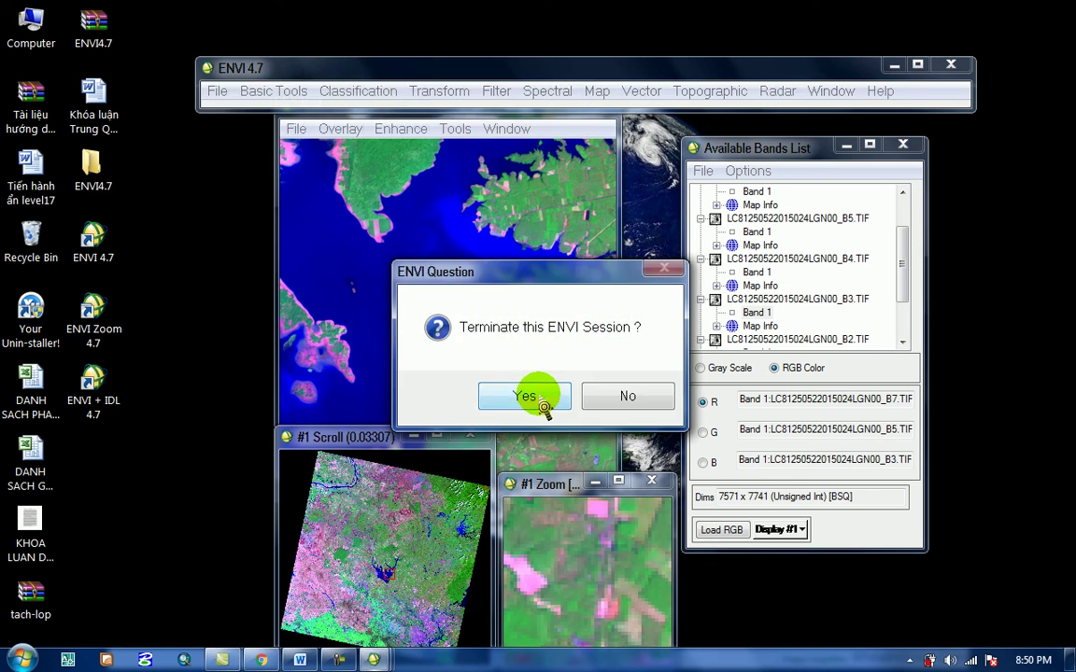
click(526, 397)
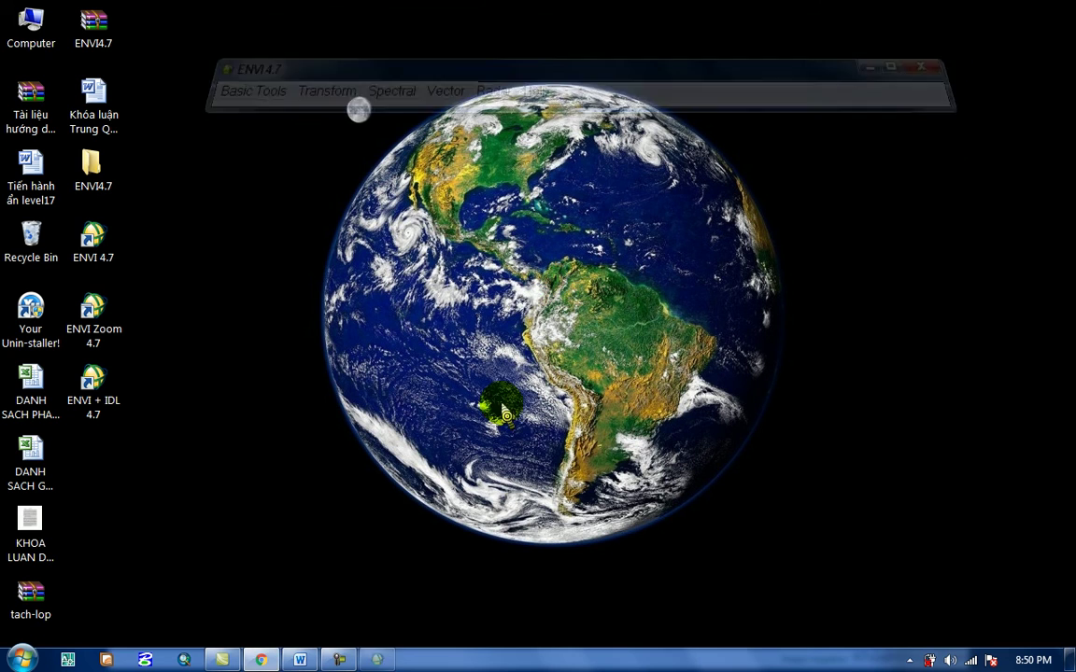
- Switch to the Word document and review the ENVI 4.7 installation guide title and the author's contact details by highlighting them
click(298, 660)
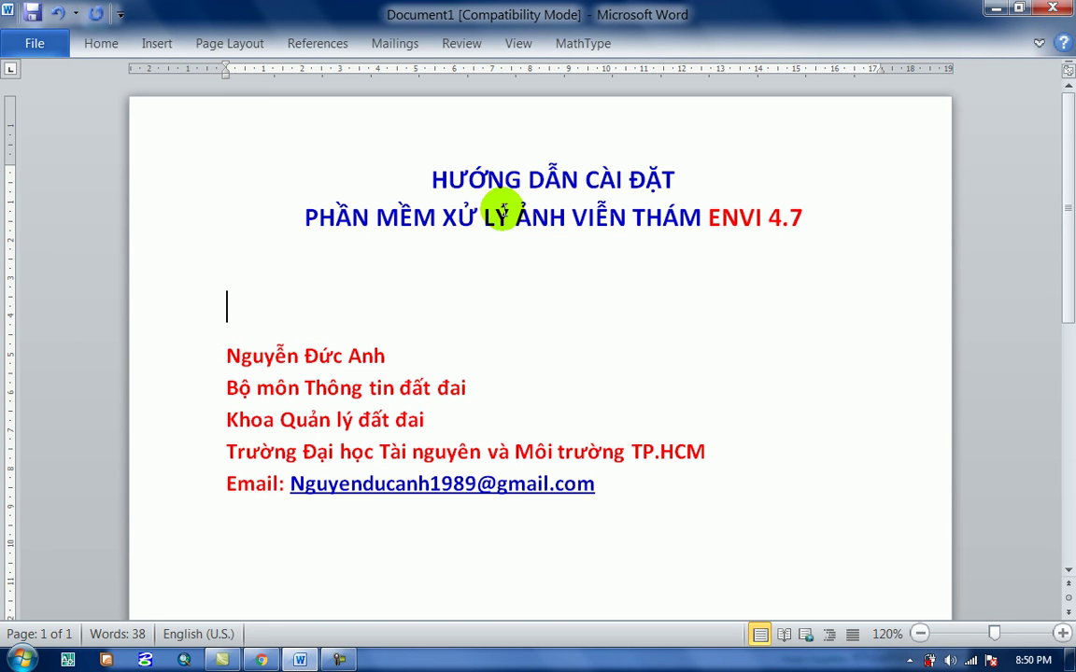
drag(422, 185, 816, 218)
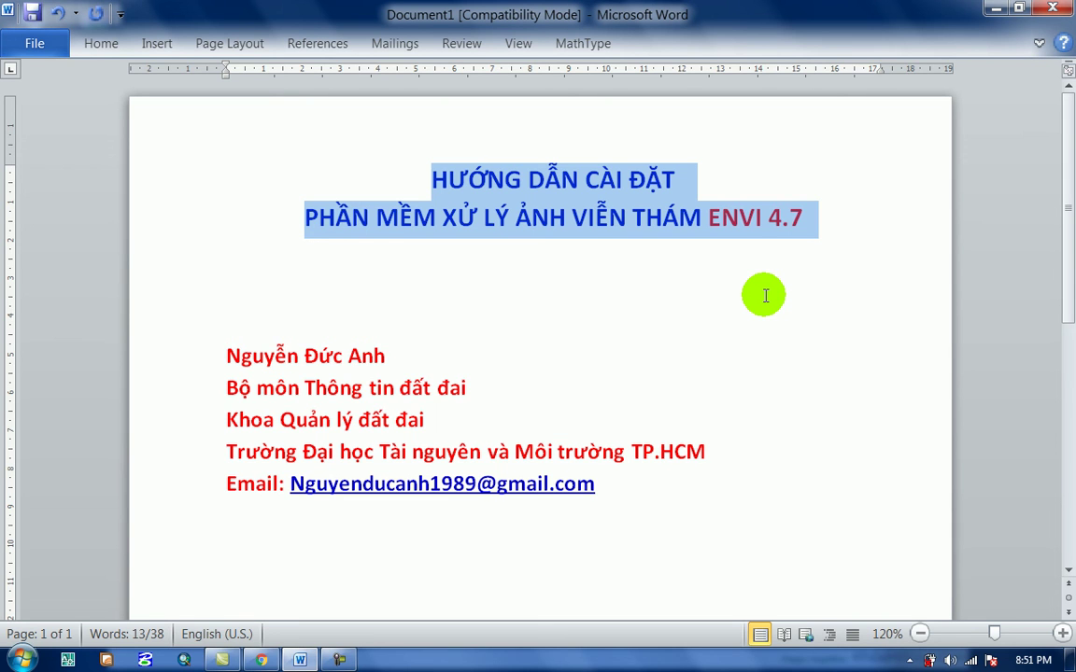
click(579, 242)
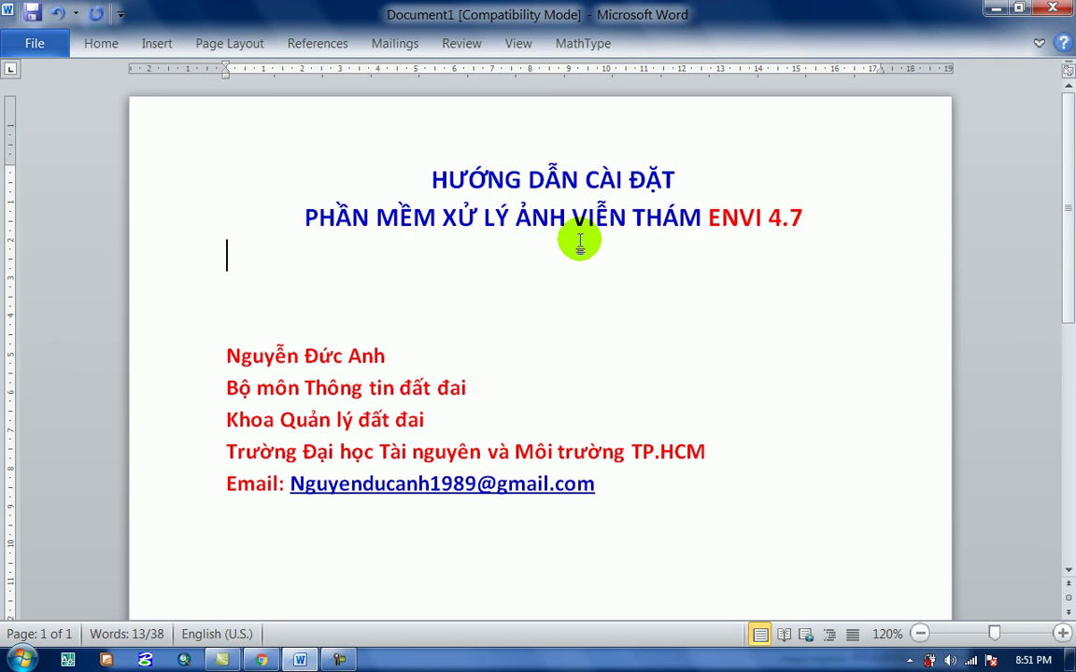
drag(819, 218, 467, 179)
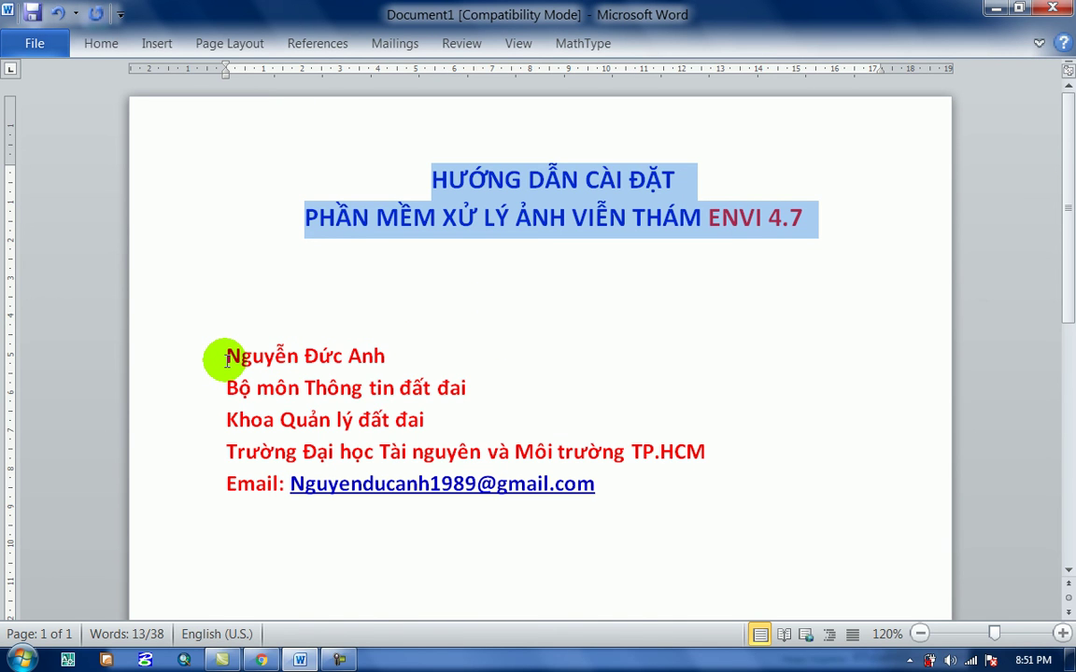
drag(226, 360, 701, 478)
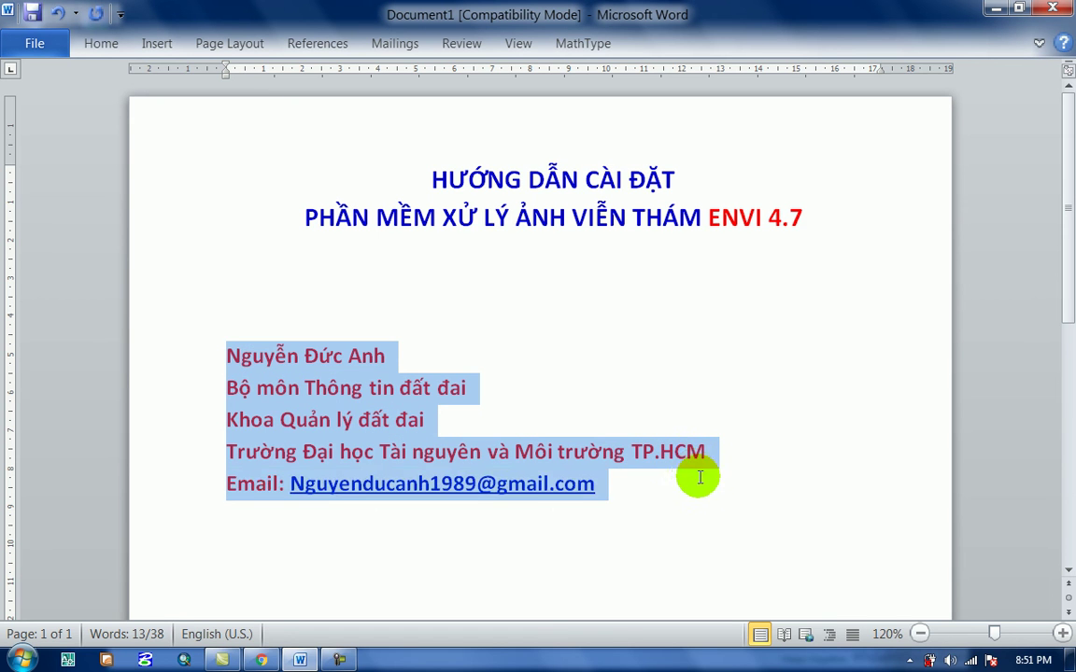
click(575, 317)
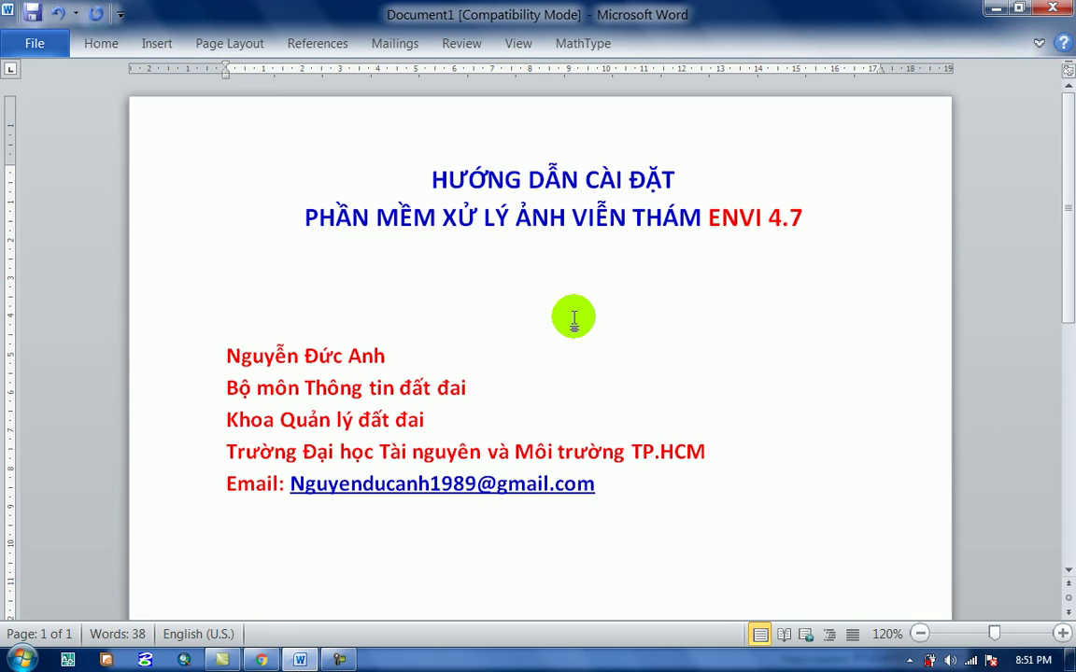